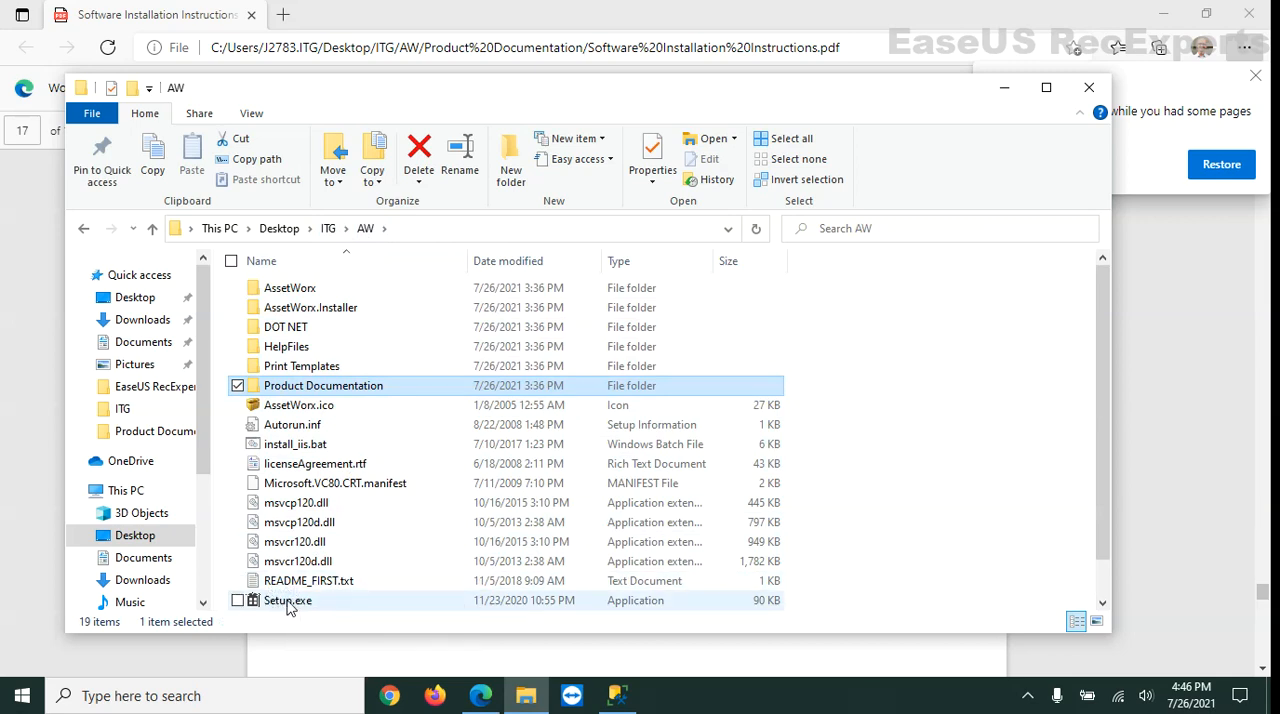
Run Setup.exe from the AW folder as administrator and proceed past the license agreement with only Database Tables selected.
{"action": "left_click", "coordinate": [287, 608]}
{"action": "right_click", "coordinate": [287, 610]}
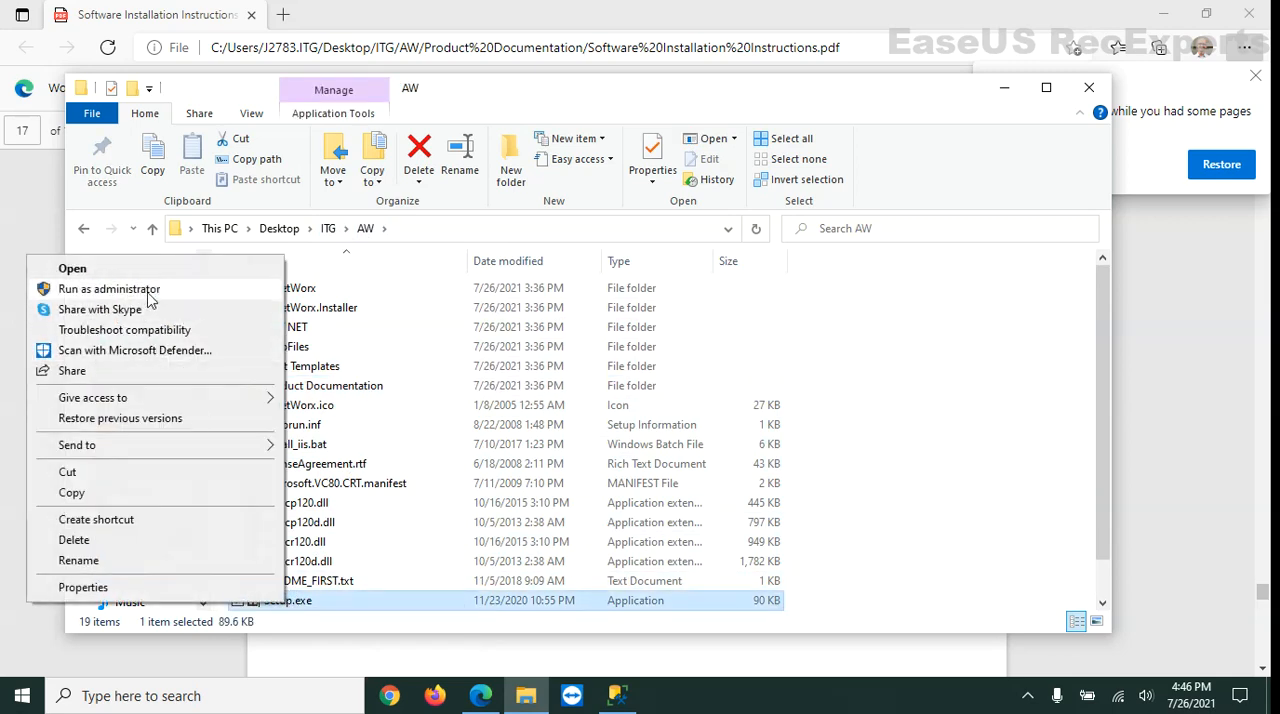
{"action": "left_click", "coordinate": [110, 289]}
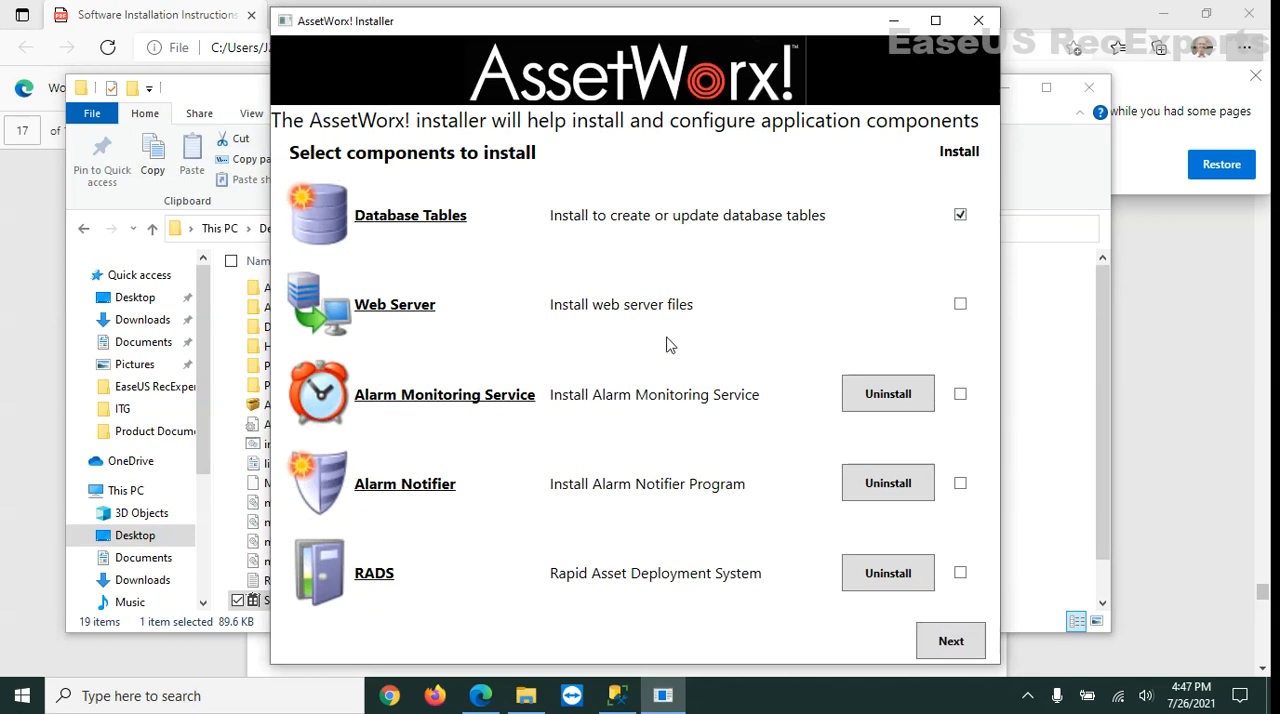
{"action": "left_click", "coordinate": [962, 647]}
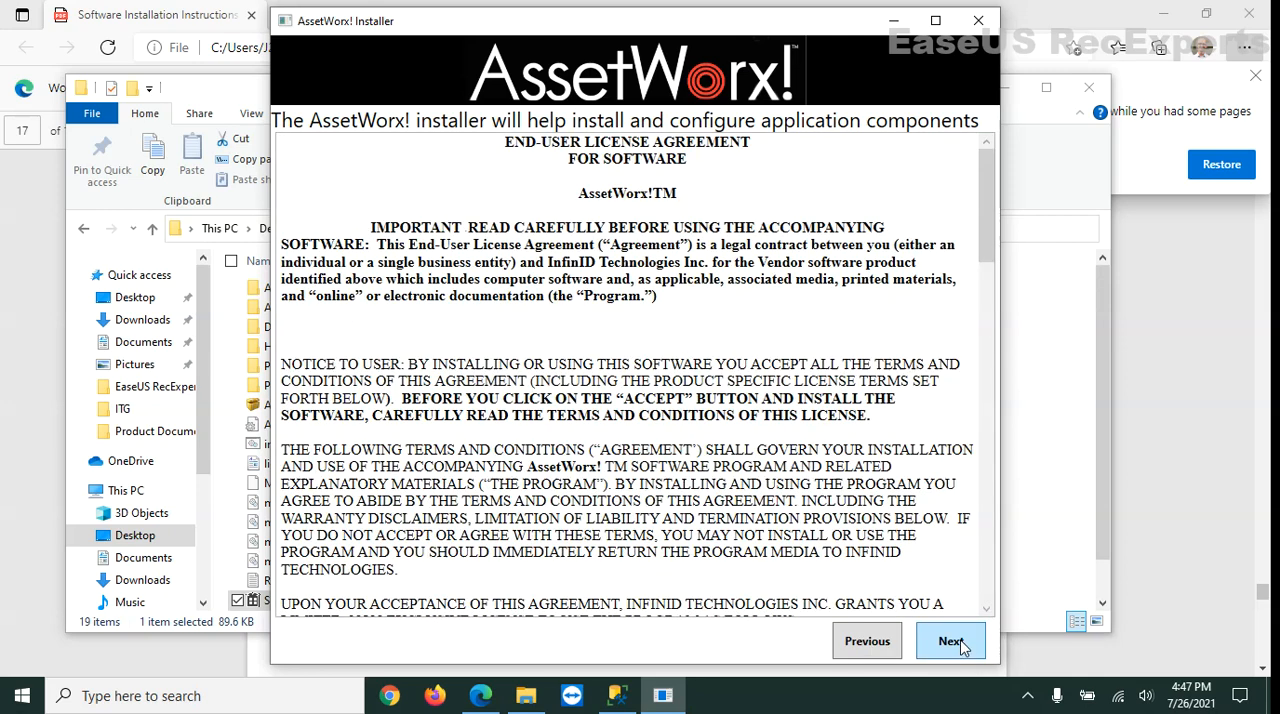
{"action": "left_click", "coordinate": [947, 650]}
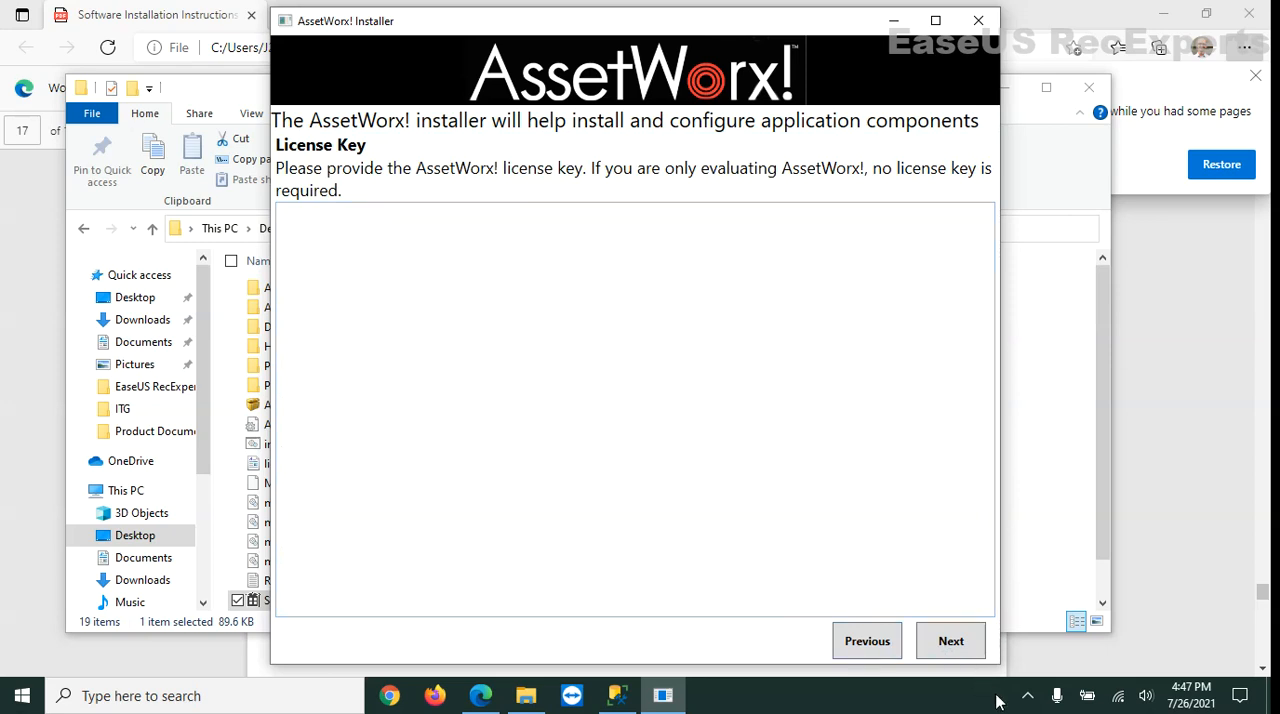
{"action": "left_click", "coordinate": [1027, 695]}
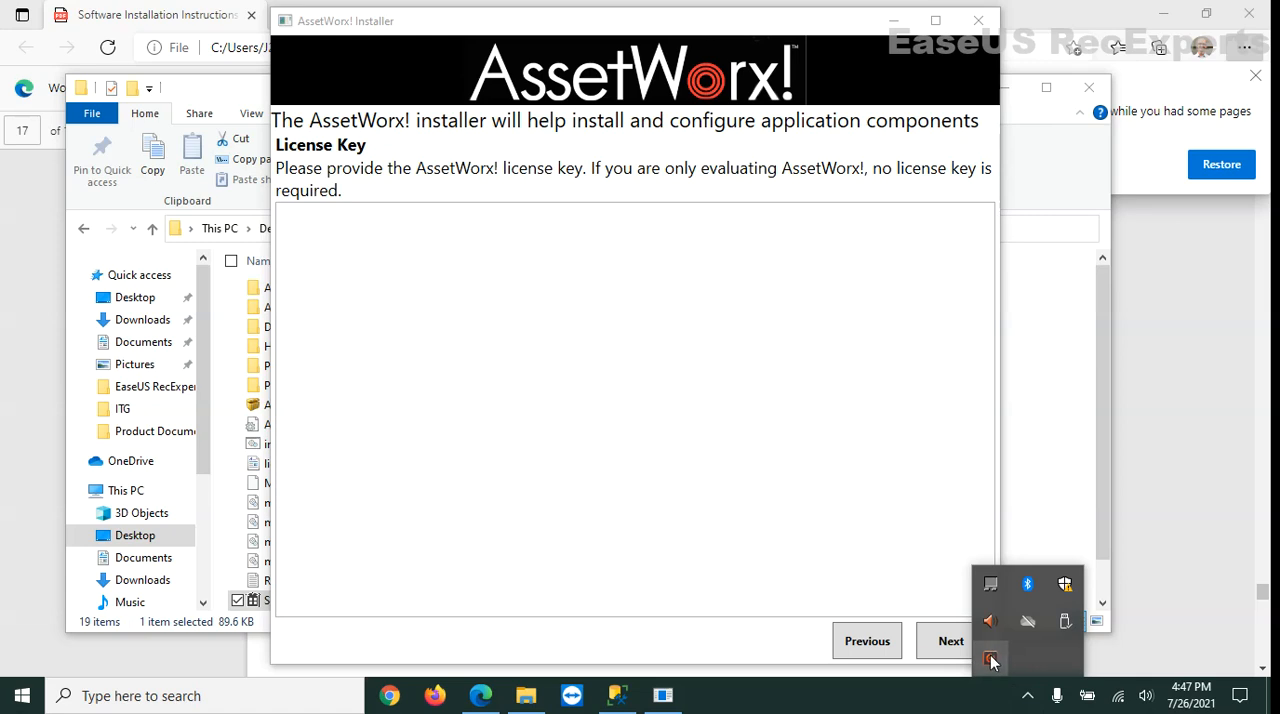
{"action": "left_click", "coordinate": [990, 659]}
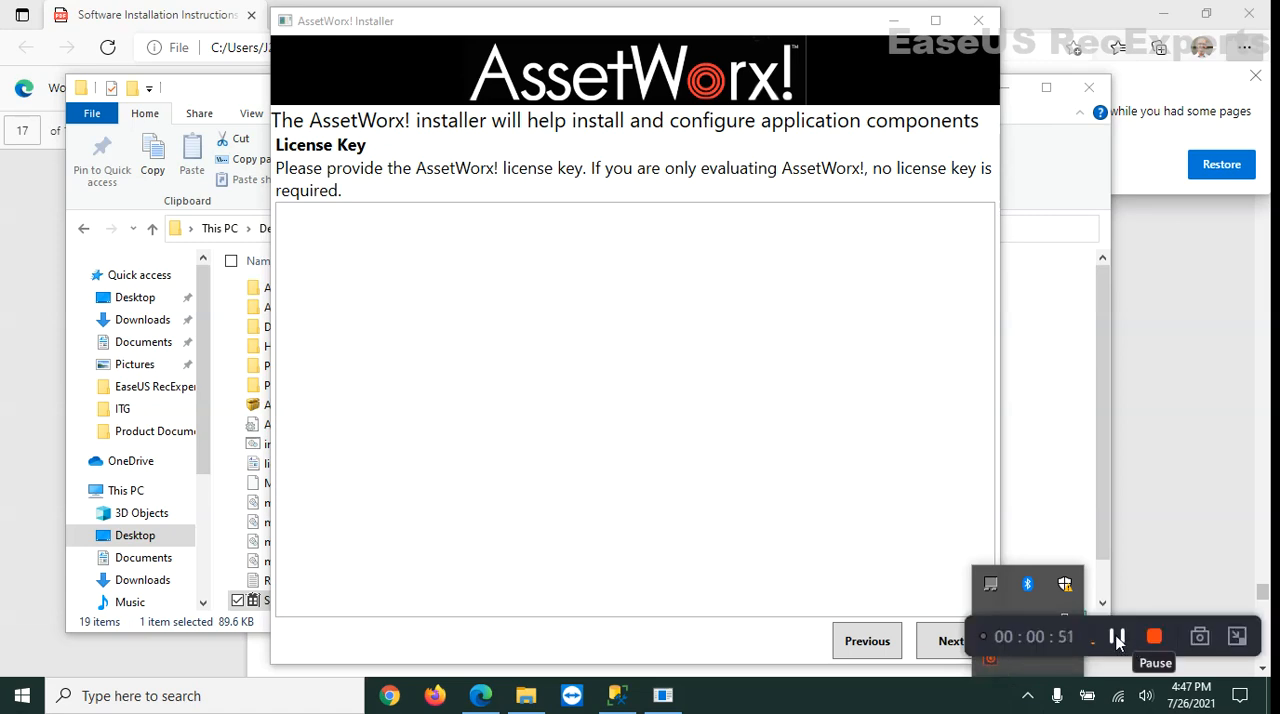
{"action": "left_click", "coordinate": [1118, 640]}
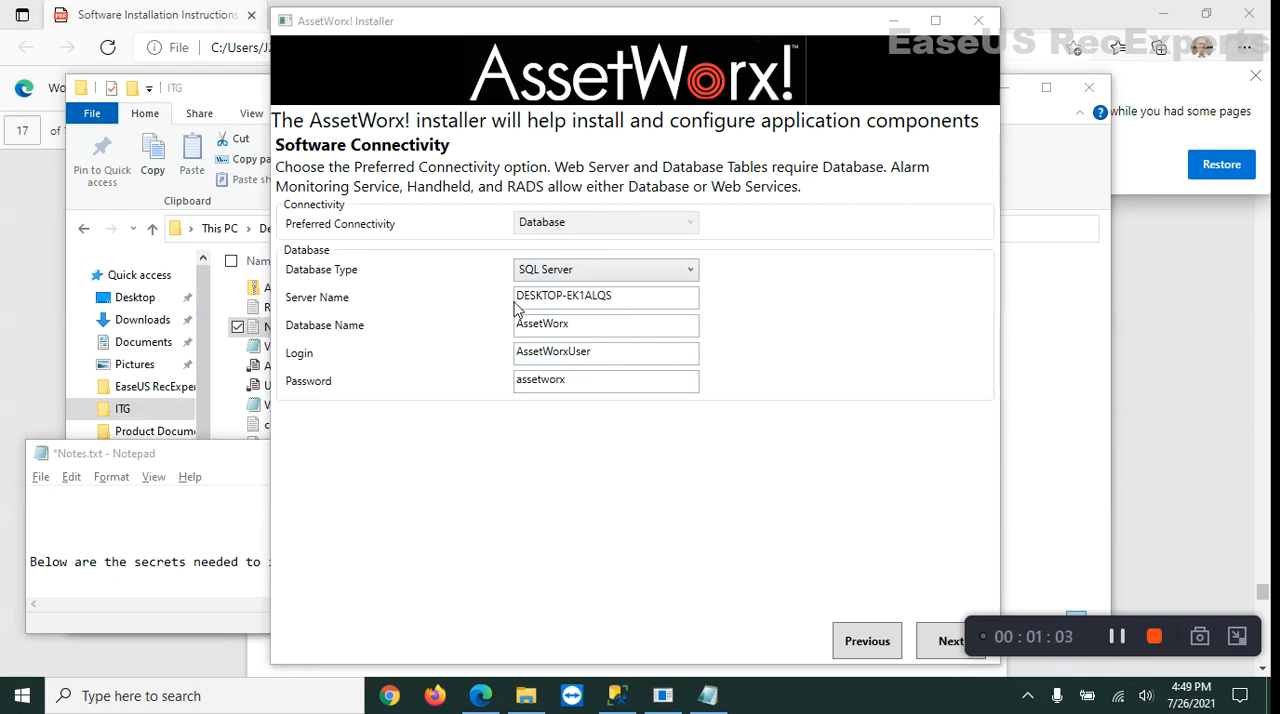
Switch to SQL Server Management Studio, check the server name in the server's properties, and return to the AssetWorx! Installer.
{"action": "left_click", "coordinate": [617, 698]}
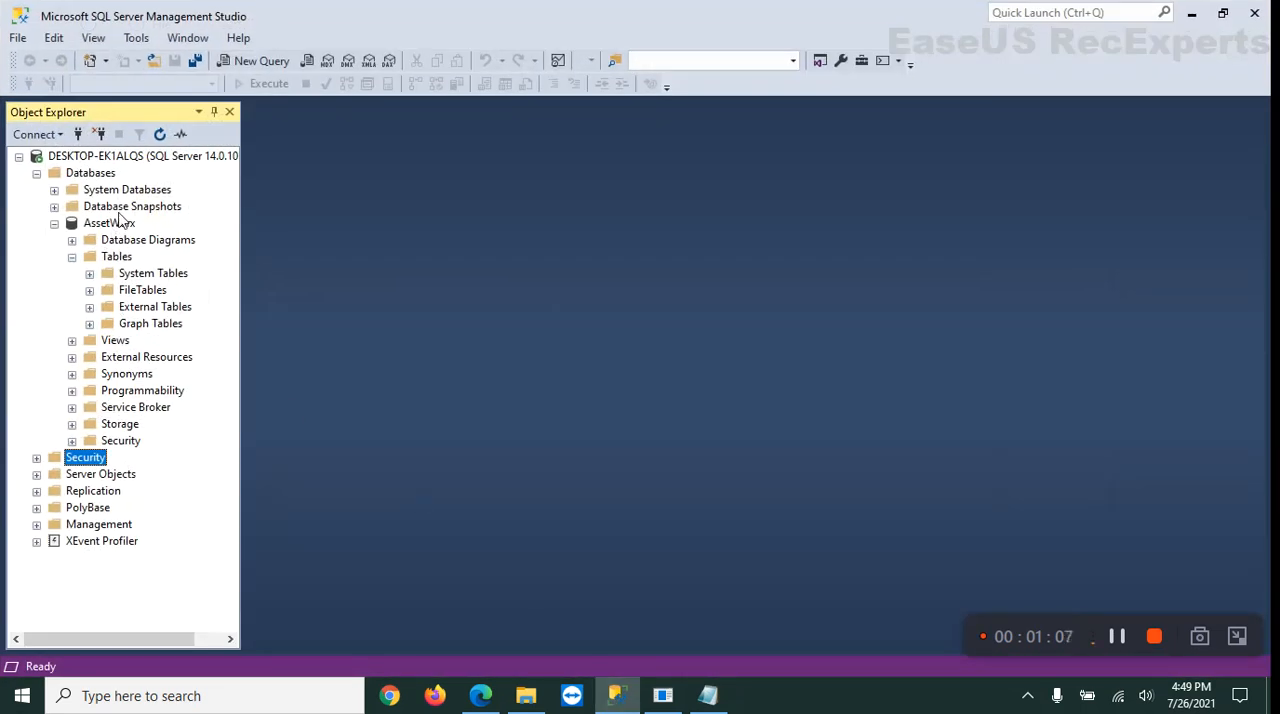
{"action": "right_click", "coordinate": [105, 160]}
{"action": "left_click", "coordinate": [176, 532]}
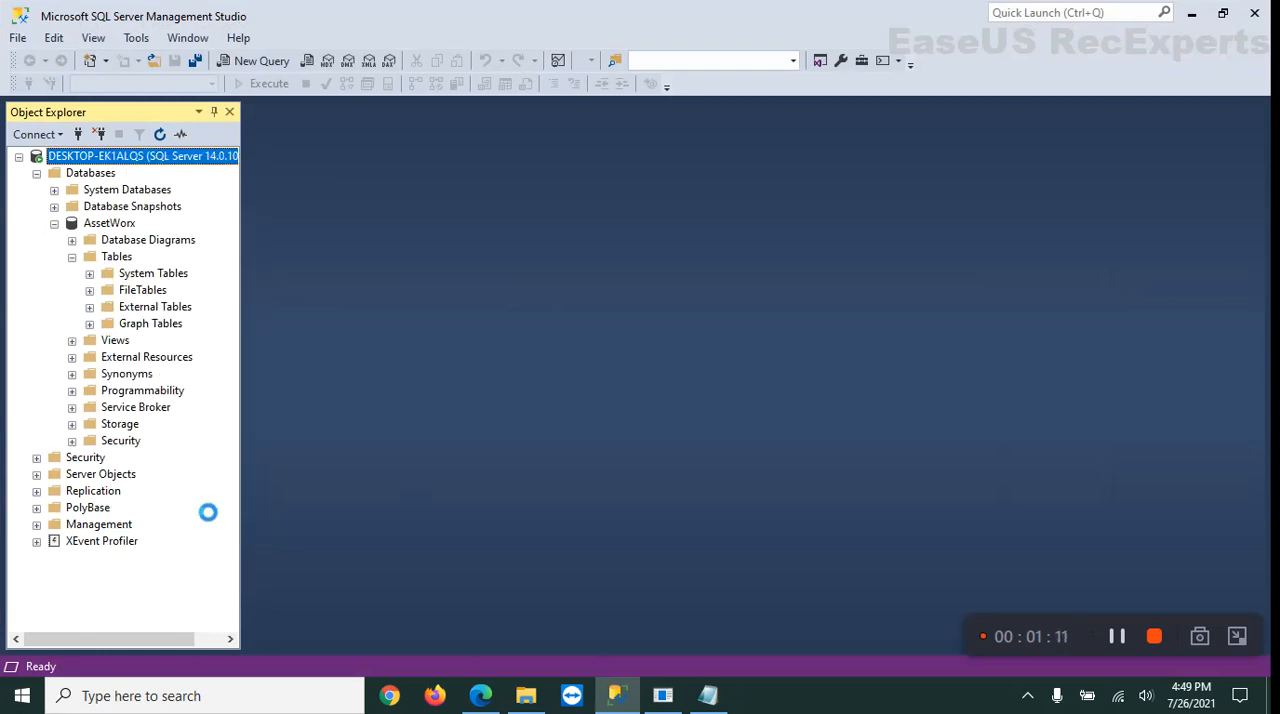
{"action": "left_click", "coordinate": [814, 145]}
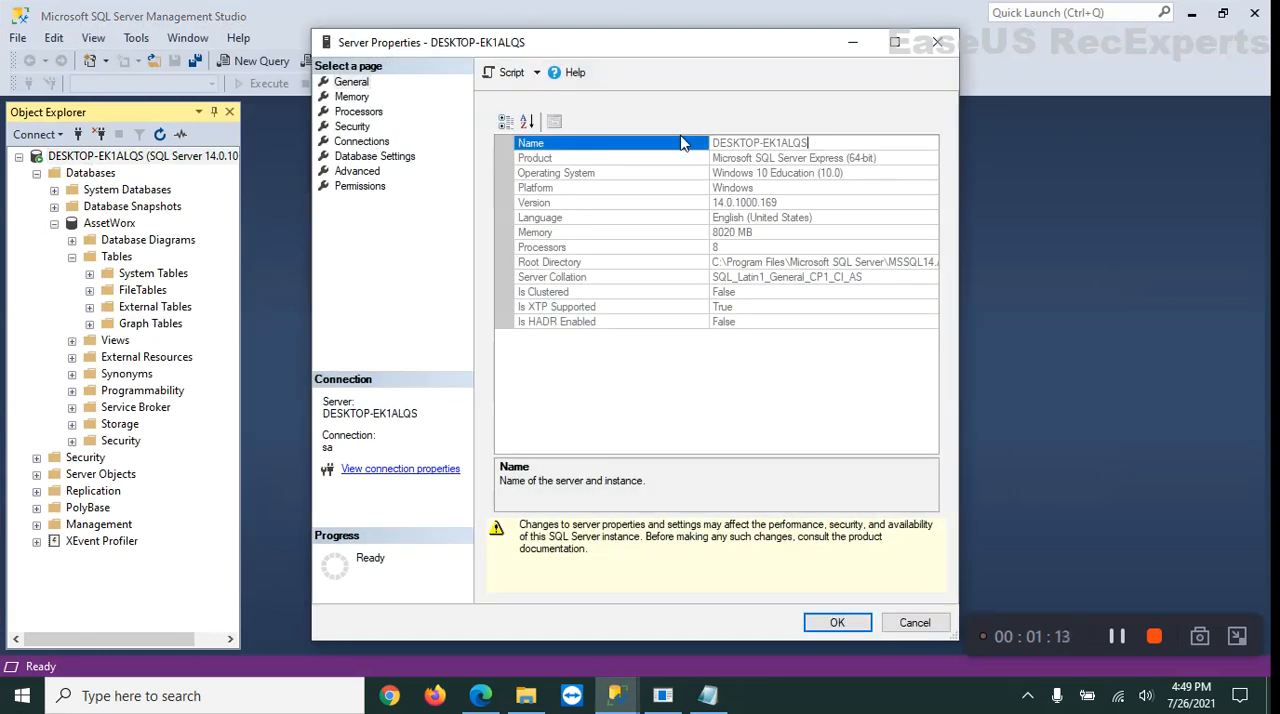
{"action": "left_click_drag", "start_coordinate": [713, 146], "coordinate": [824, 152]}
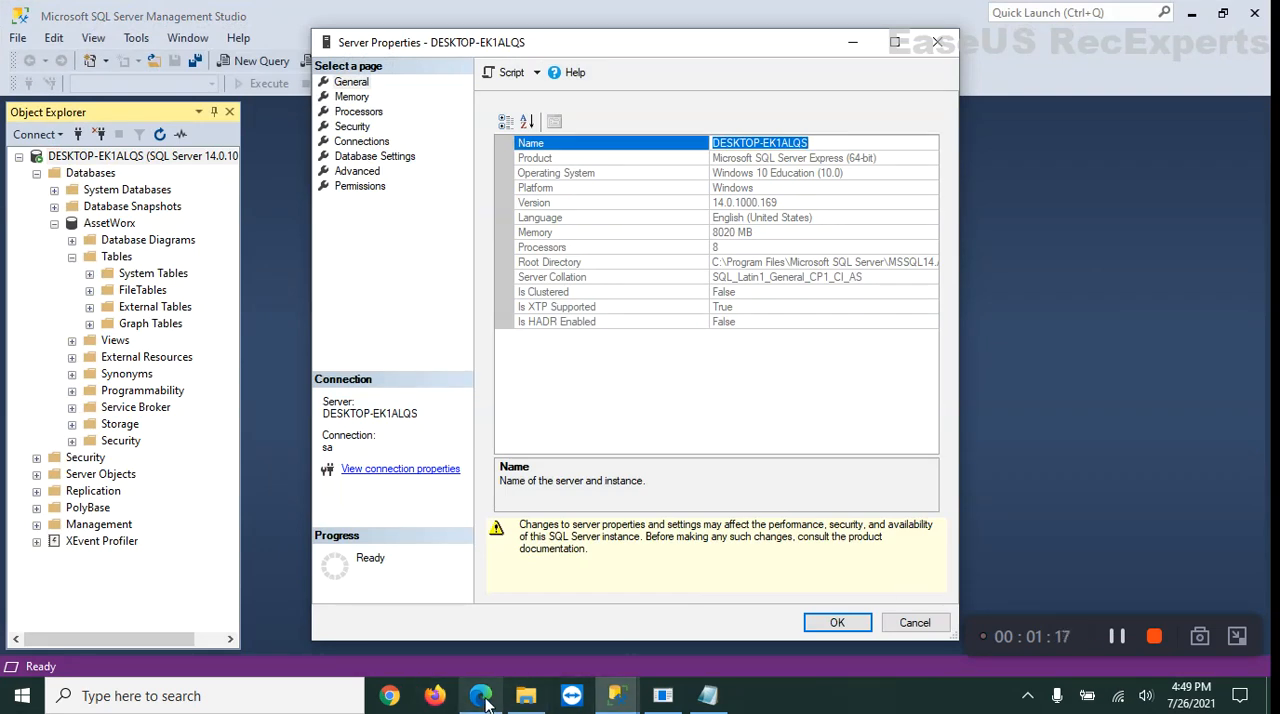
{"action": "left_click", "coordinate": [662, 700]}
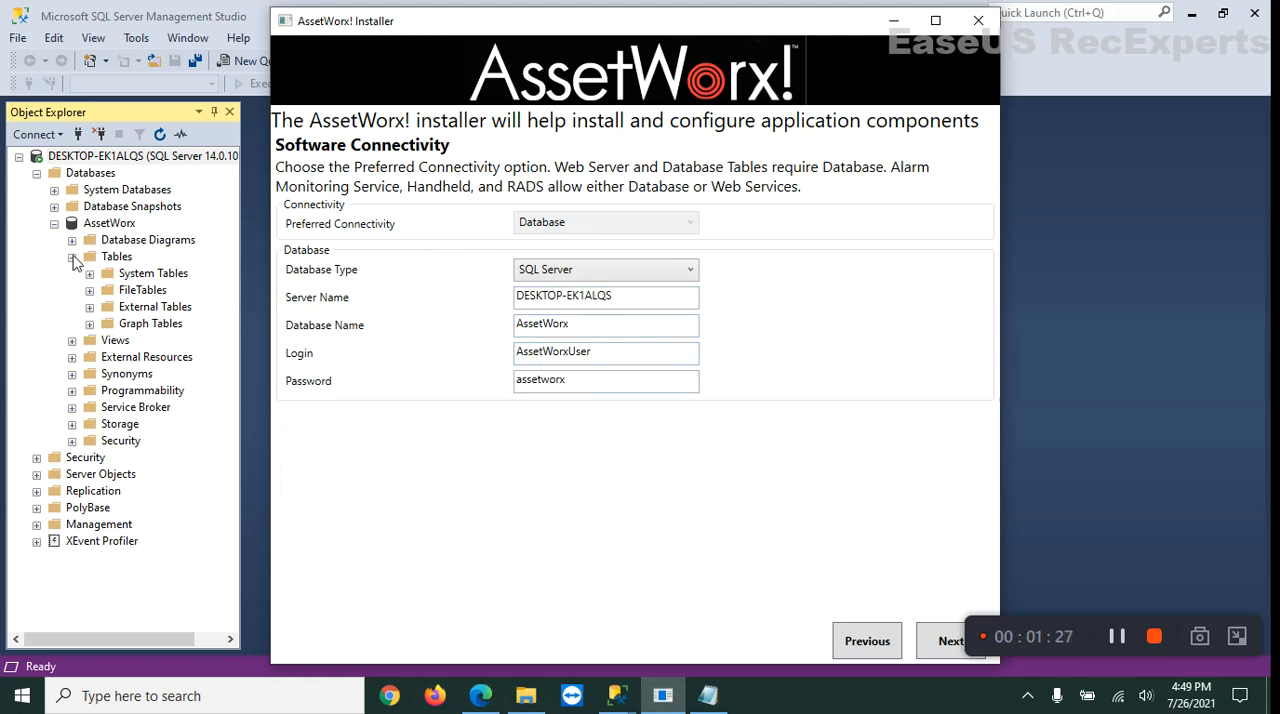
Check the users under the AssetWorx database's Security folder in SQL Server Management Studio, then return to the installer.
{"action": "left_click", "coordinate": [71, 442]}
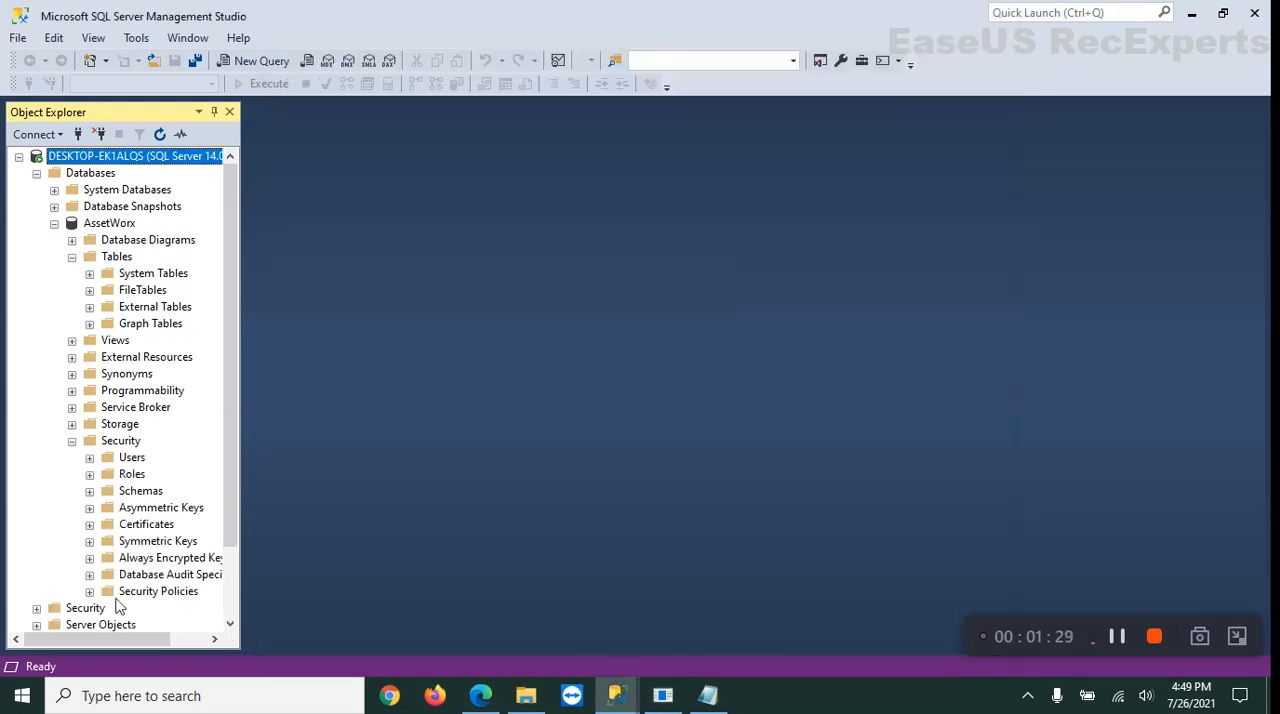
{"action": "left_click", "coordinate": [89, 457]}
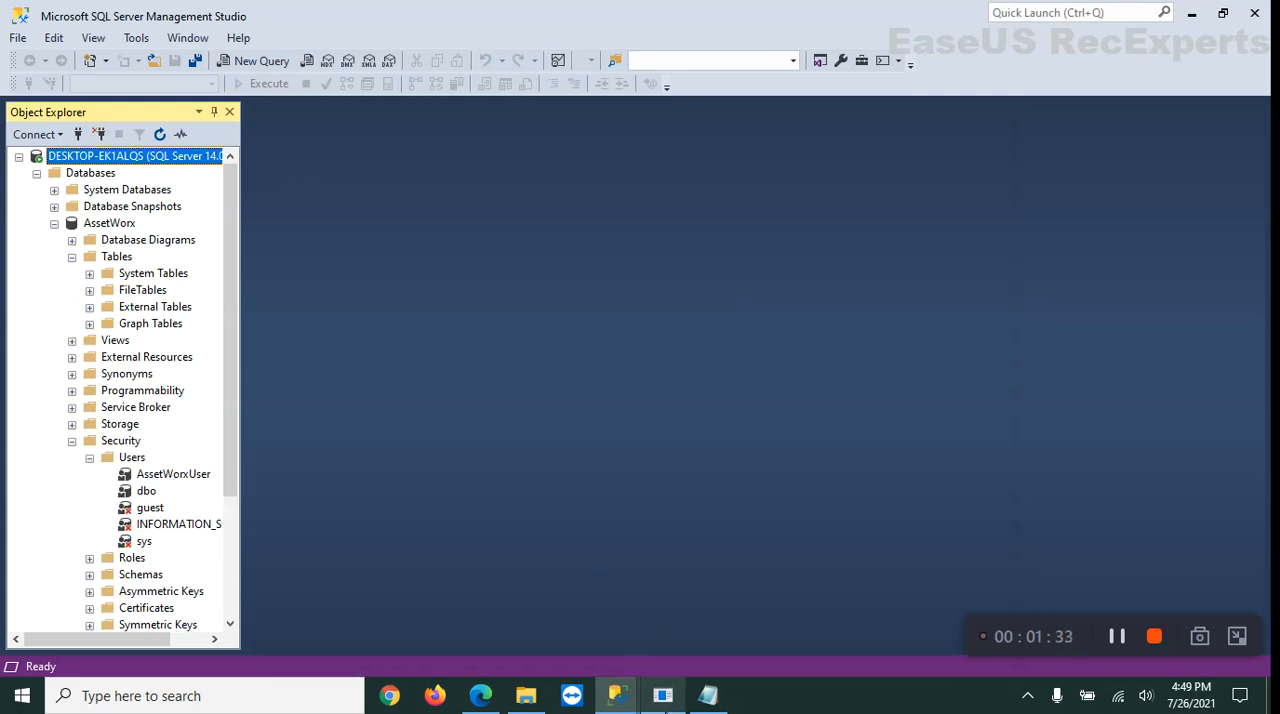
{"action": "left_click", "coordinate": [661, 700]}
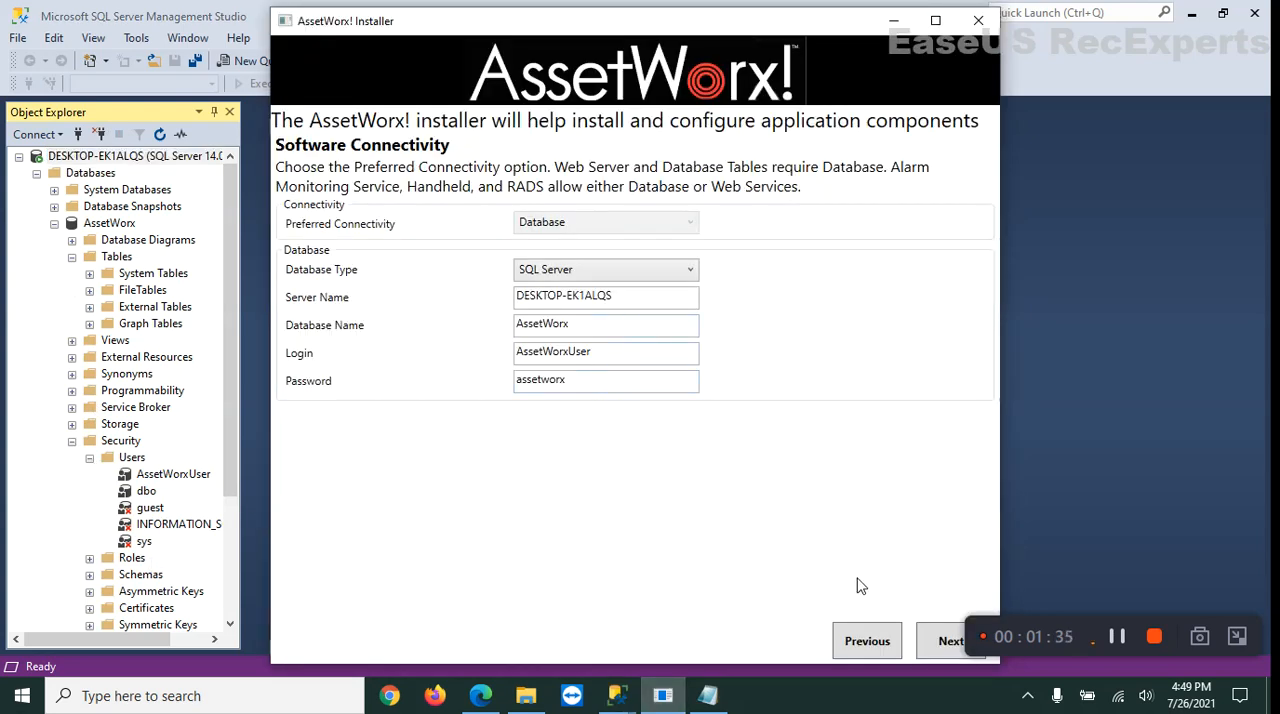
Accept the SQL Server connectivity settings and install the AssetWorx database tables.
{"action": "left_click", "coordinate": [946, 644]}
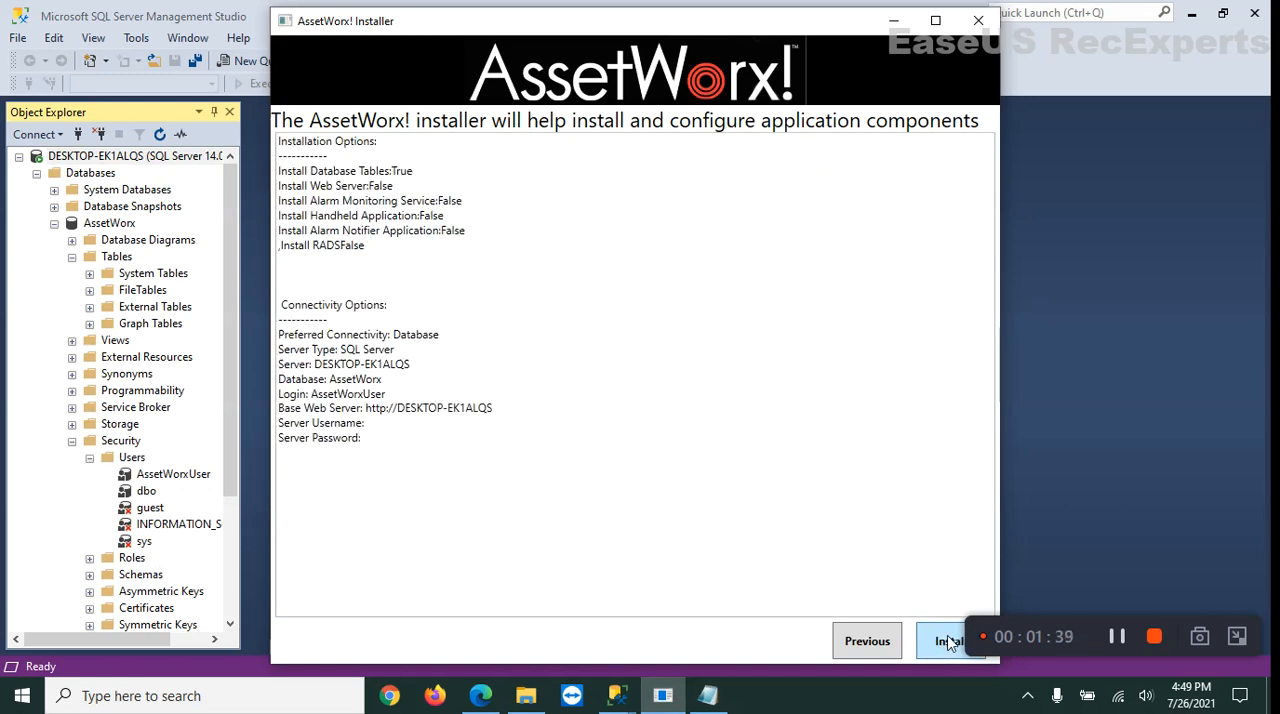
{"action": "left_click", "coordinate": [950, 646]}
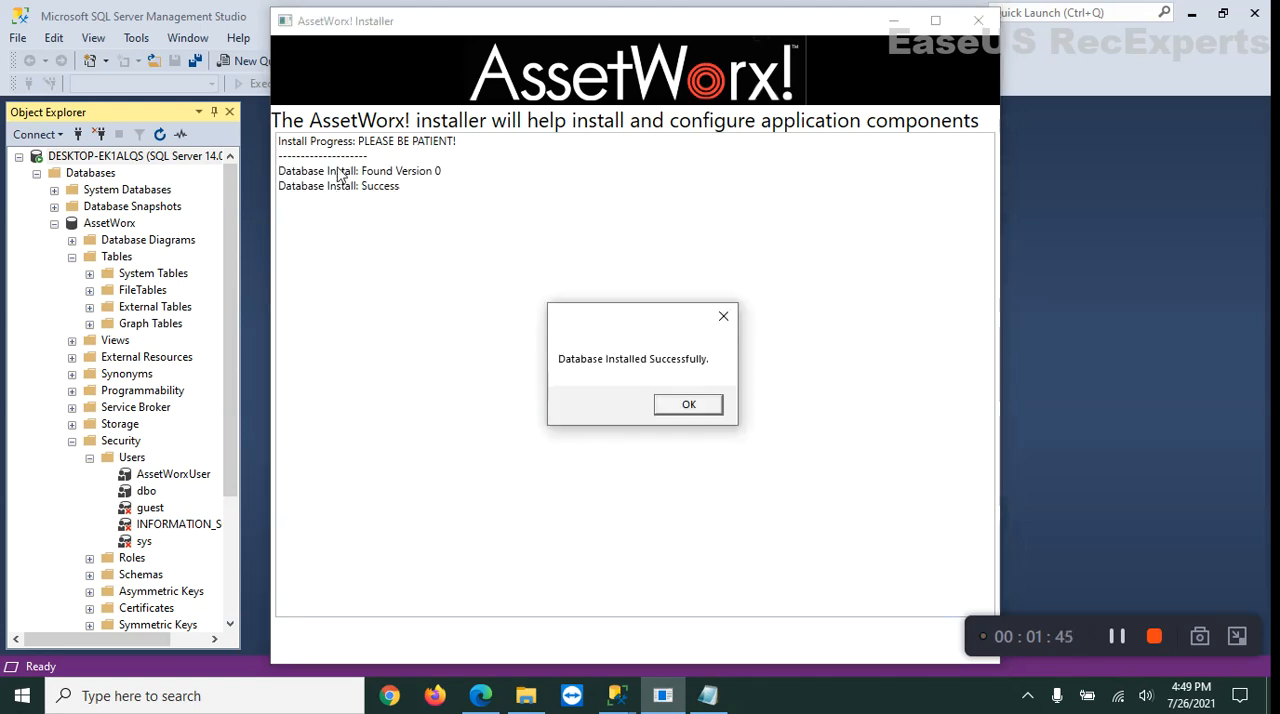
{"action": "left_click", "coordinate": [689, 405]}
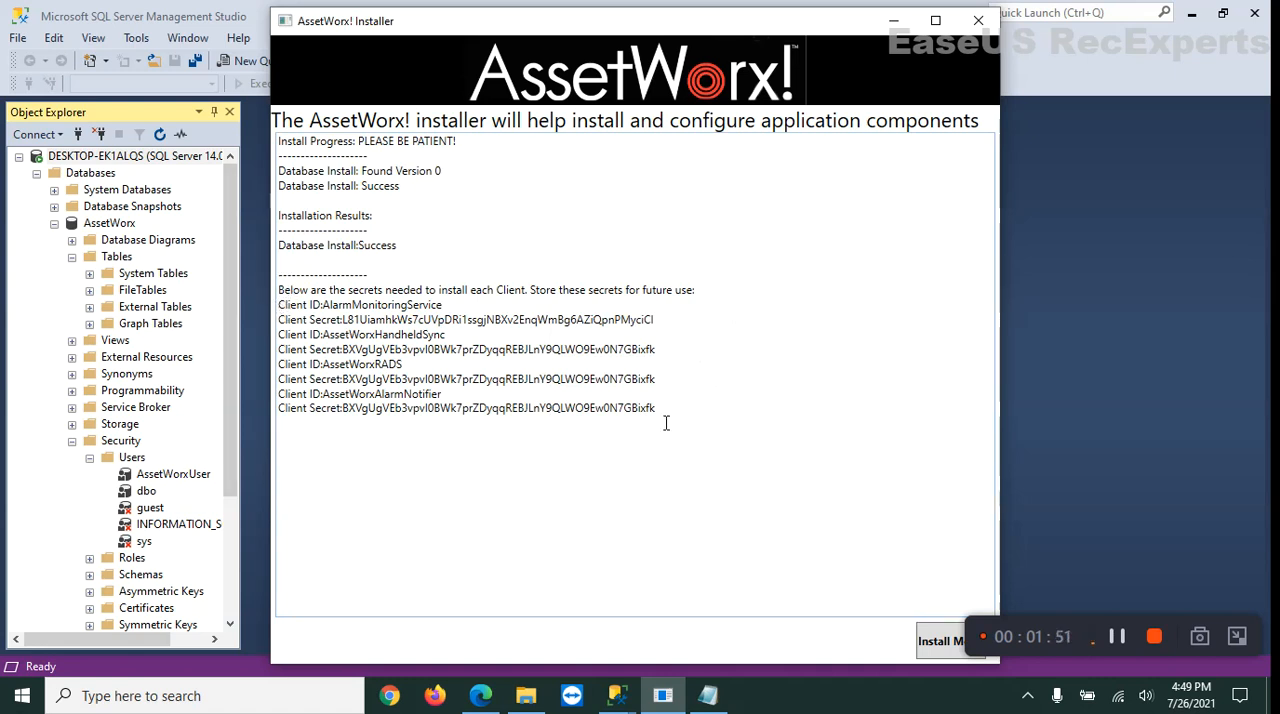
Copy all client IDs and client secrets from the installation results into Notes.txt in Notepad and save the file.
{"action": "left_click_drag", "start_coordinate": [285, 309], "coordinate": [748, 418]}
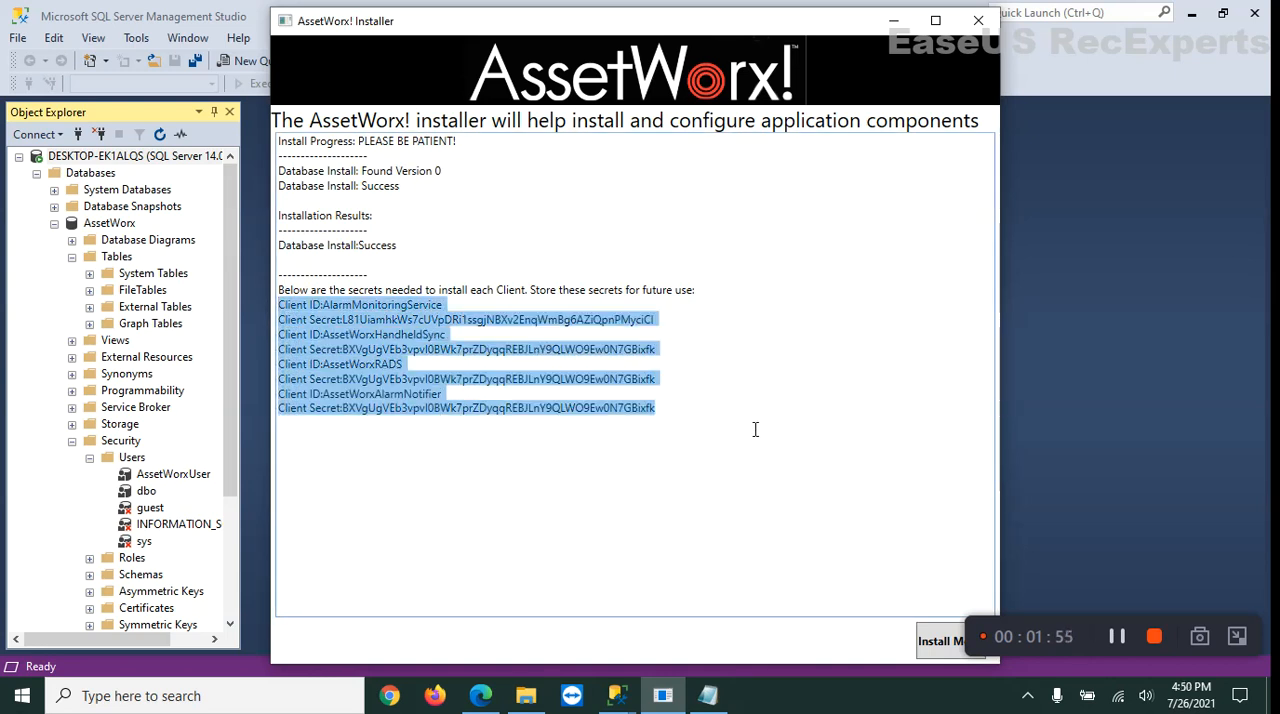
{"action": "left_click", "coordinate": [707, 695]}
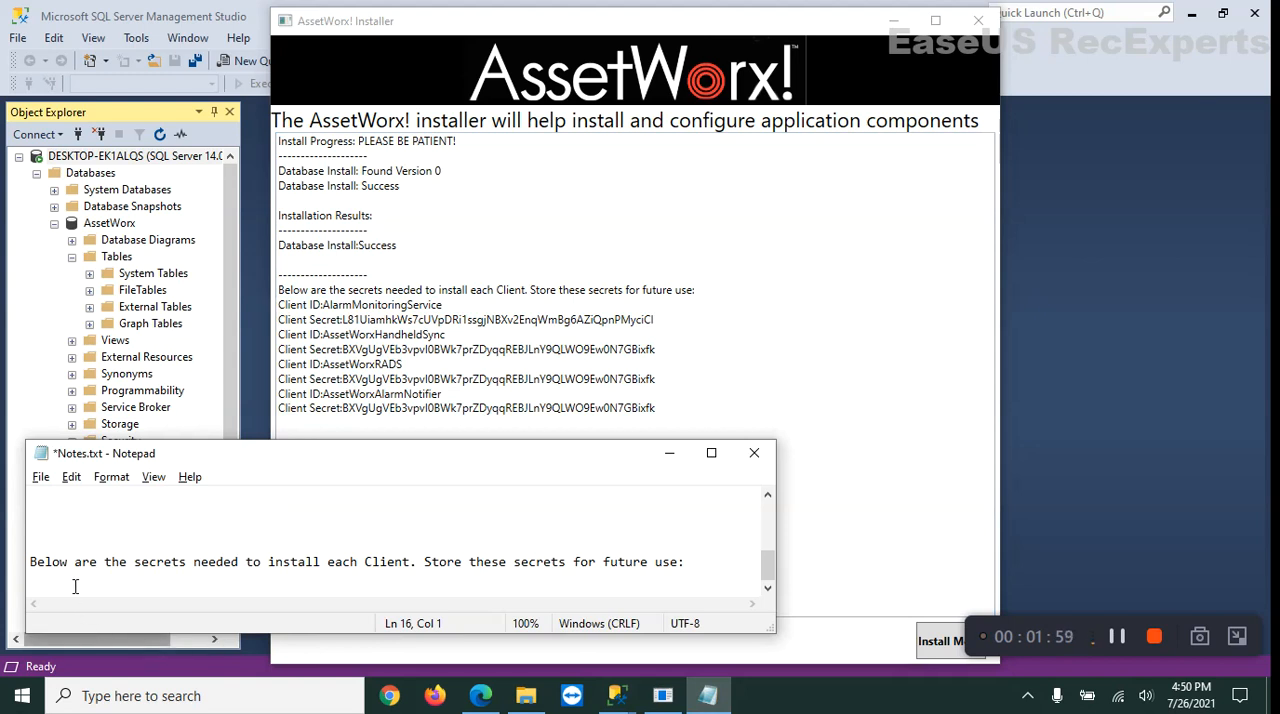
{"action": "key", "text": "ctrl+v"}
{"action": "left_click", "coordinate": [42, 480]}
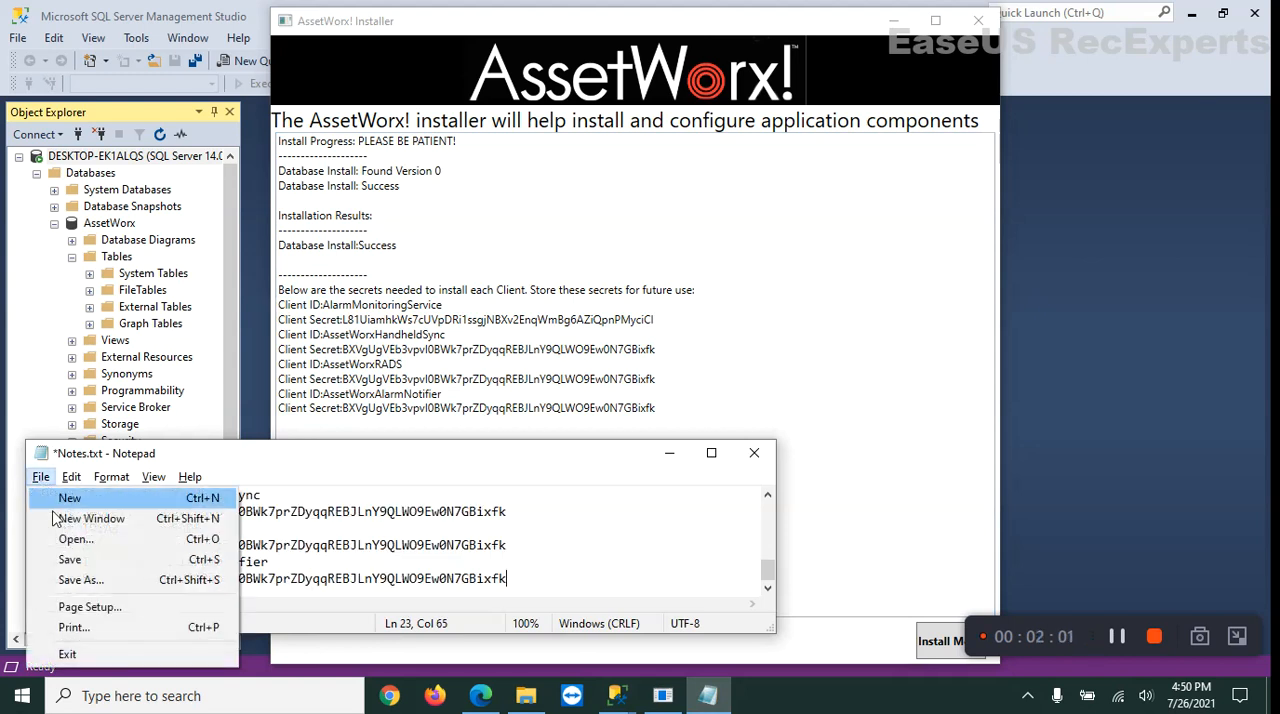
{"action": "left_click", "coordinate": [70, 559]}
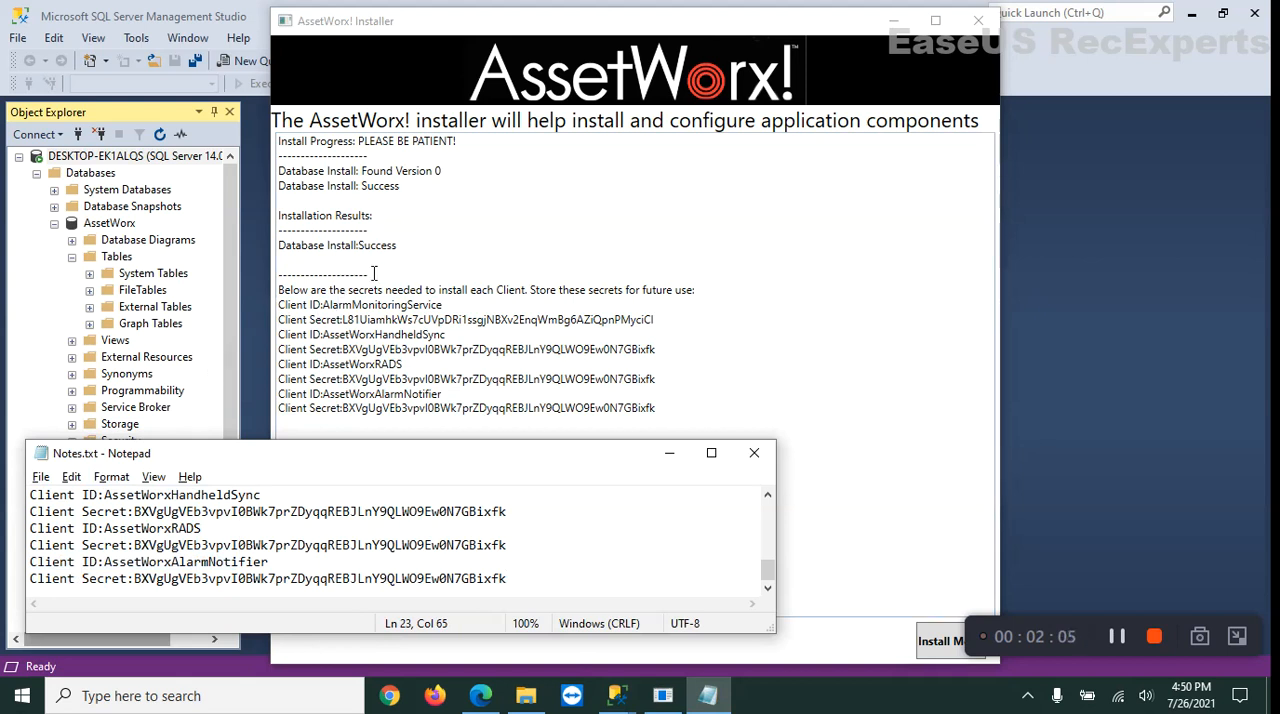
Refresh the AssetWorx database's Tables folder in SQL Server Management Studio and examine the installed tables.
{"action": "left_click", "coordinate": [93, 260]}
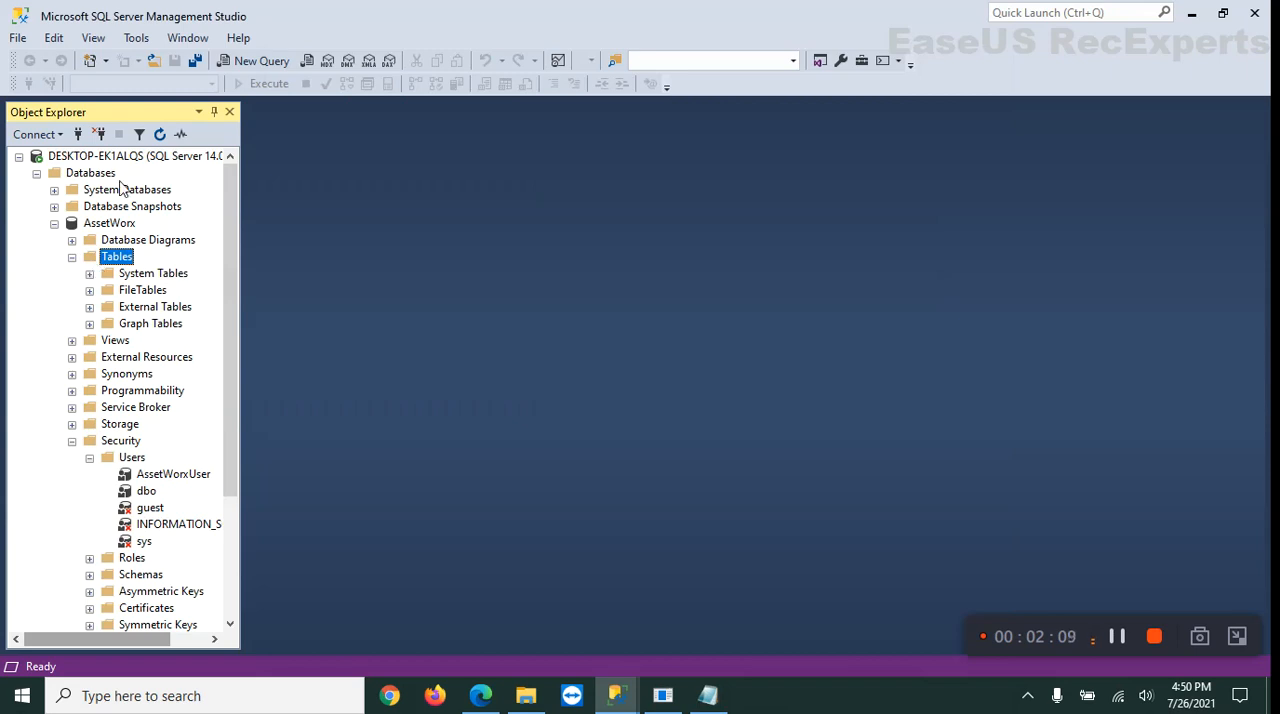
{"action": "left_click", "coordinate": [160, 134]}
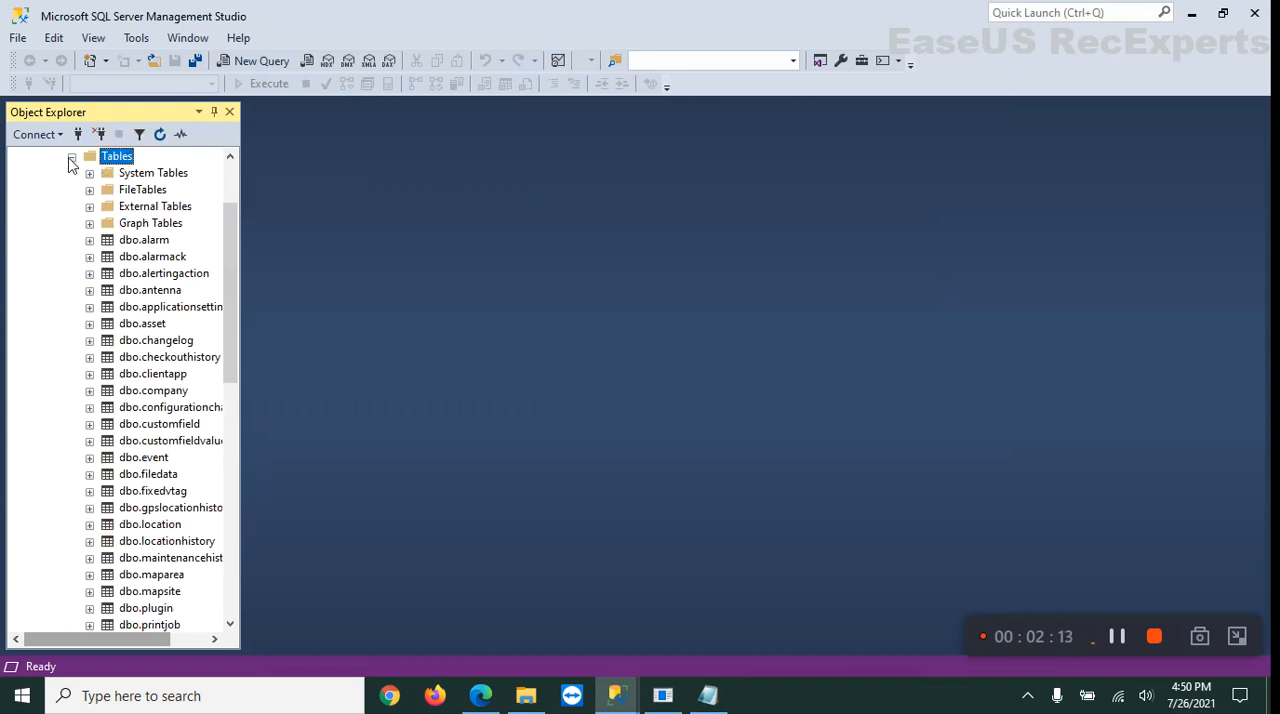
{"action": "left_click_drag", "start_coordinate": [232, 230], "coordinate": [246, 206]}
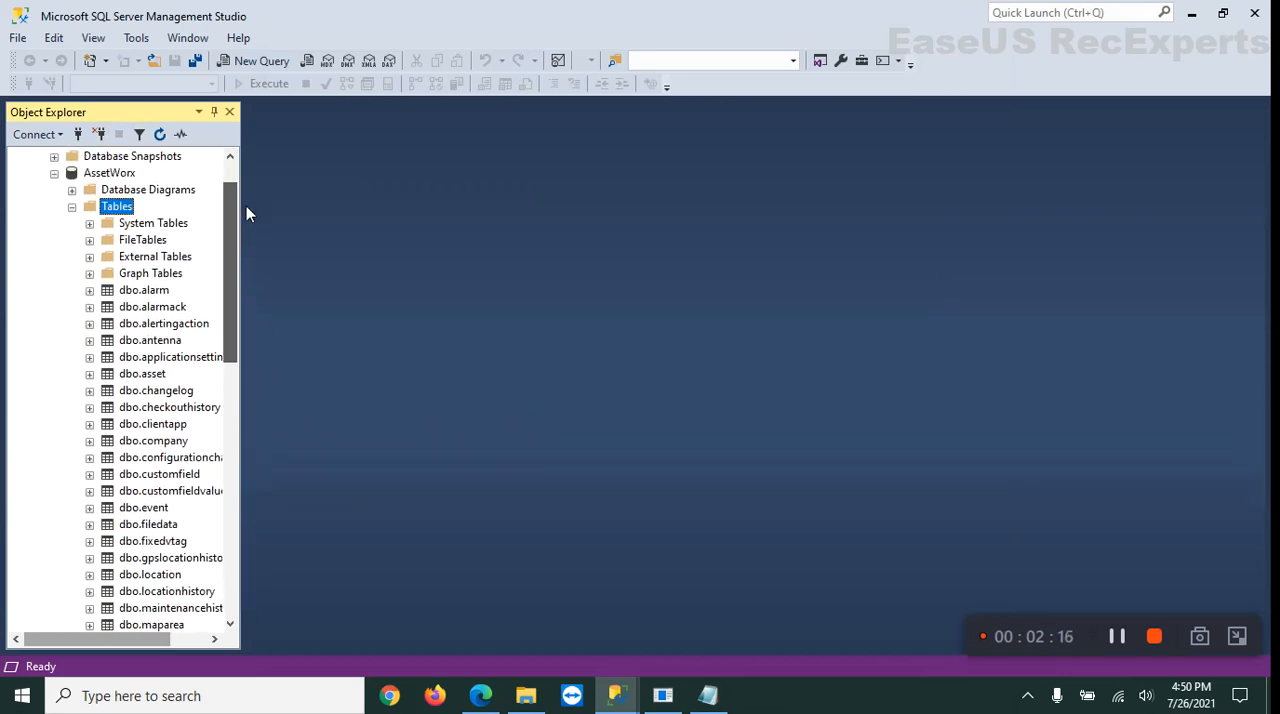
{"action": "mouse_move", "coordinate": [246, 206]}
{"action": "left_mouse_down"}
{"action": "mouse_move", "coordinate": [263, 306]}
{"action": "mouse_move", "coordinate": [246, 206]}
{"action": "left_mouse_up"}
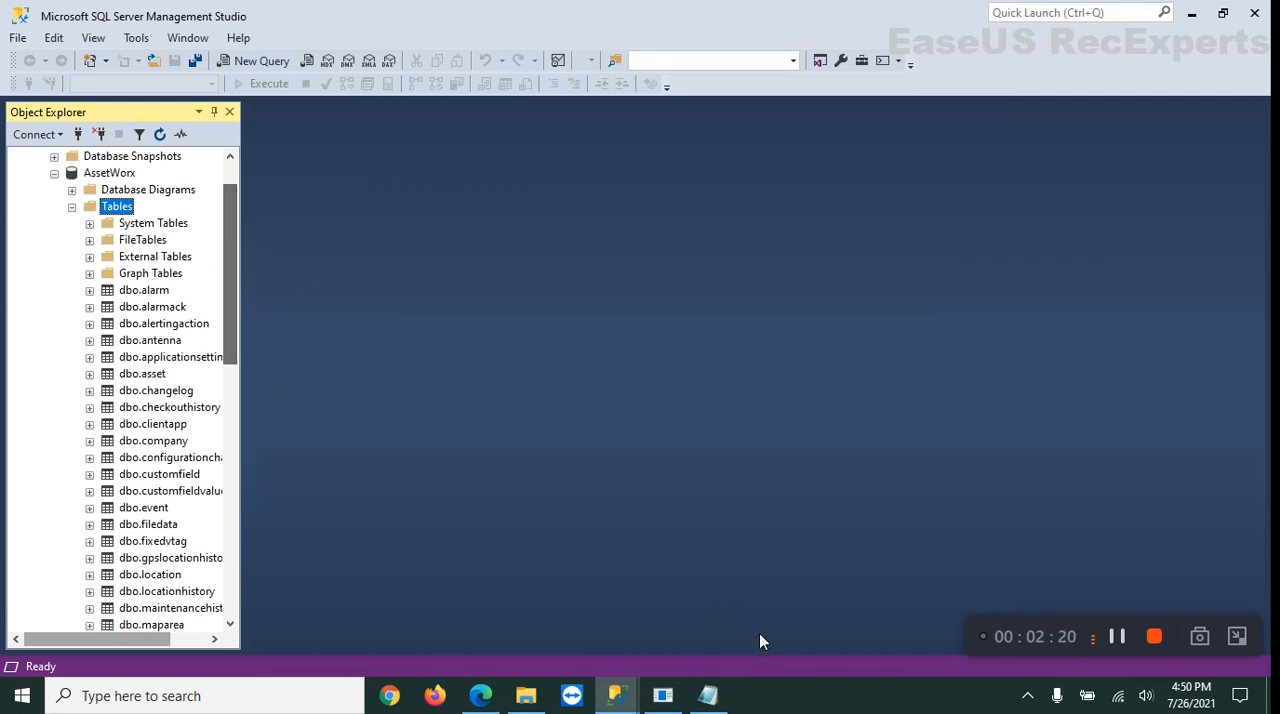
Return to the AssetWorx! Installer and set up another installation with Database Tables deselected and Web Server selected.
{"action": "left_click", "coordinate": [663, 695]}
{"action": "left_click", "coordinate": [937, 648]}
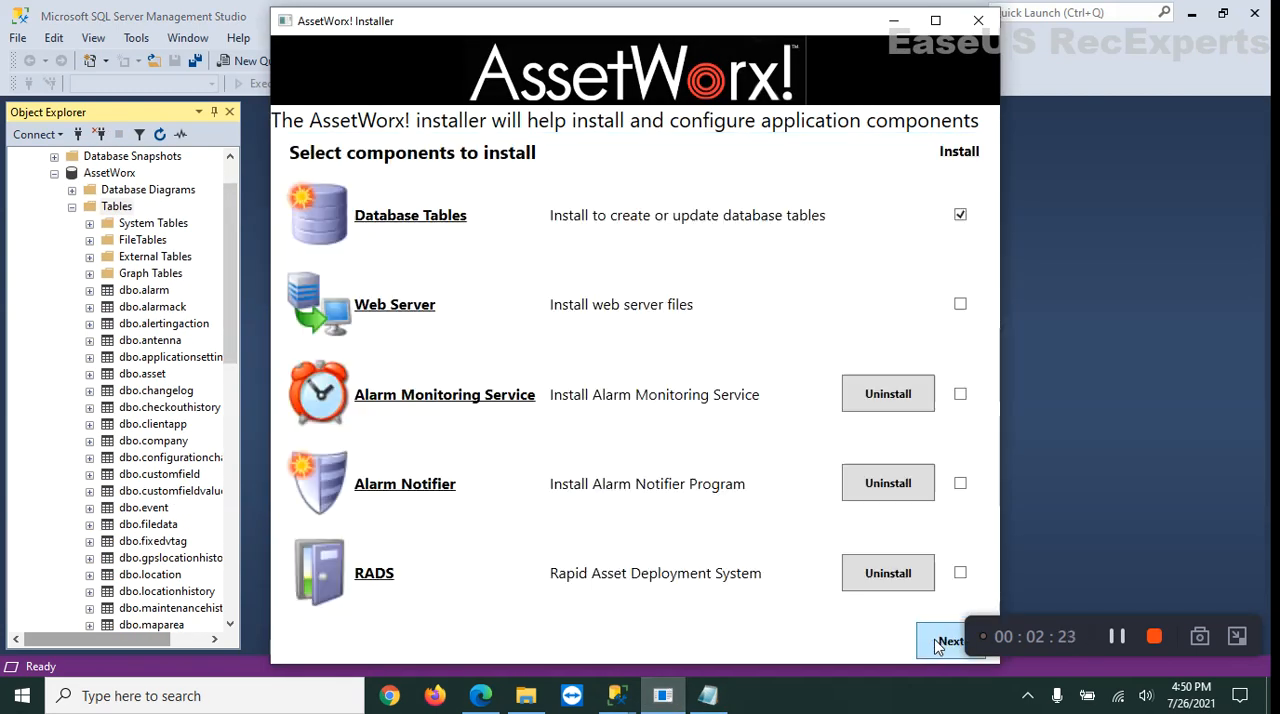
{"action": "left_click", "coordinate": [960, 216]}
{"action": "left_click", "coordinate": [960, 304]}
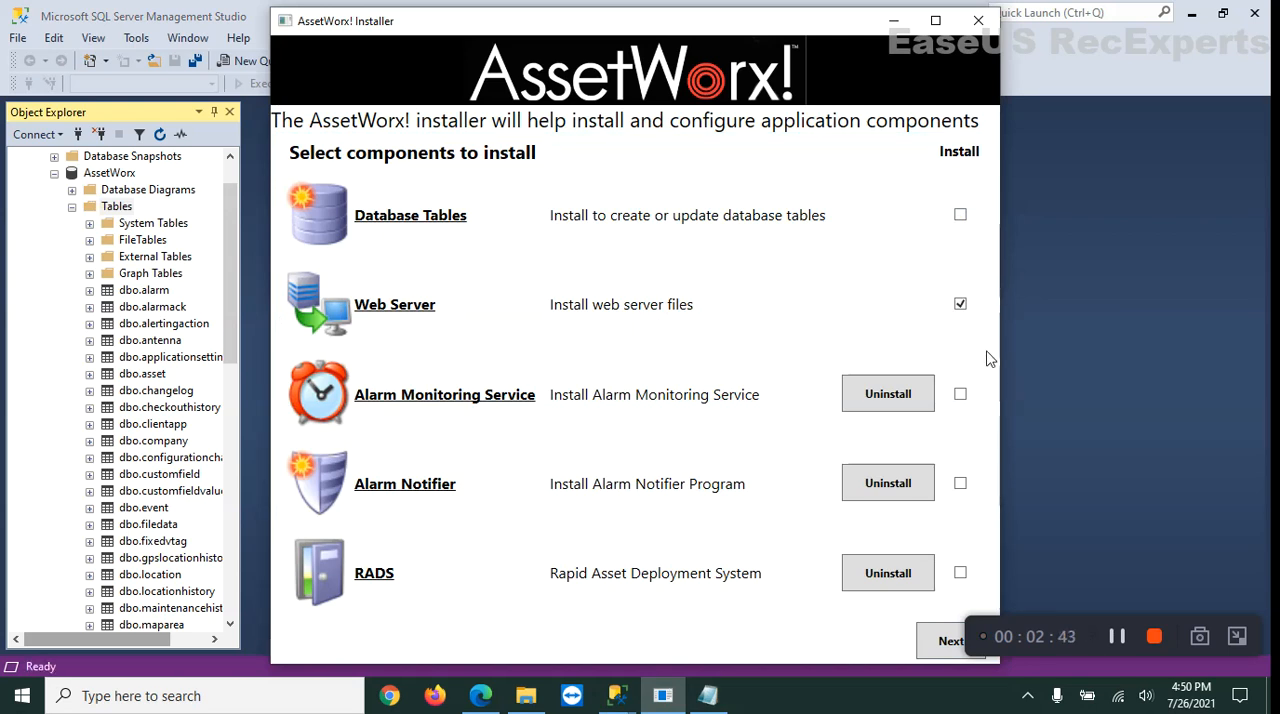
Proceed with the Web Server installation, keeping the existing database connectivity settings, up to the IIS options.
{"action": "left_click", "coordinate": [948, 645]}
{"action": "left_click", "coordinate": [946, 648]}
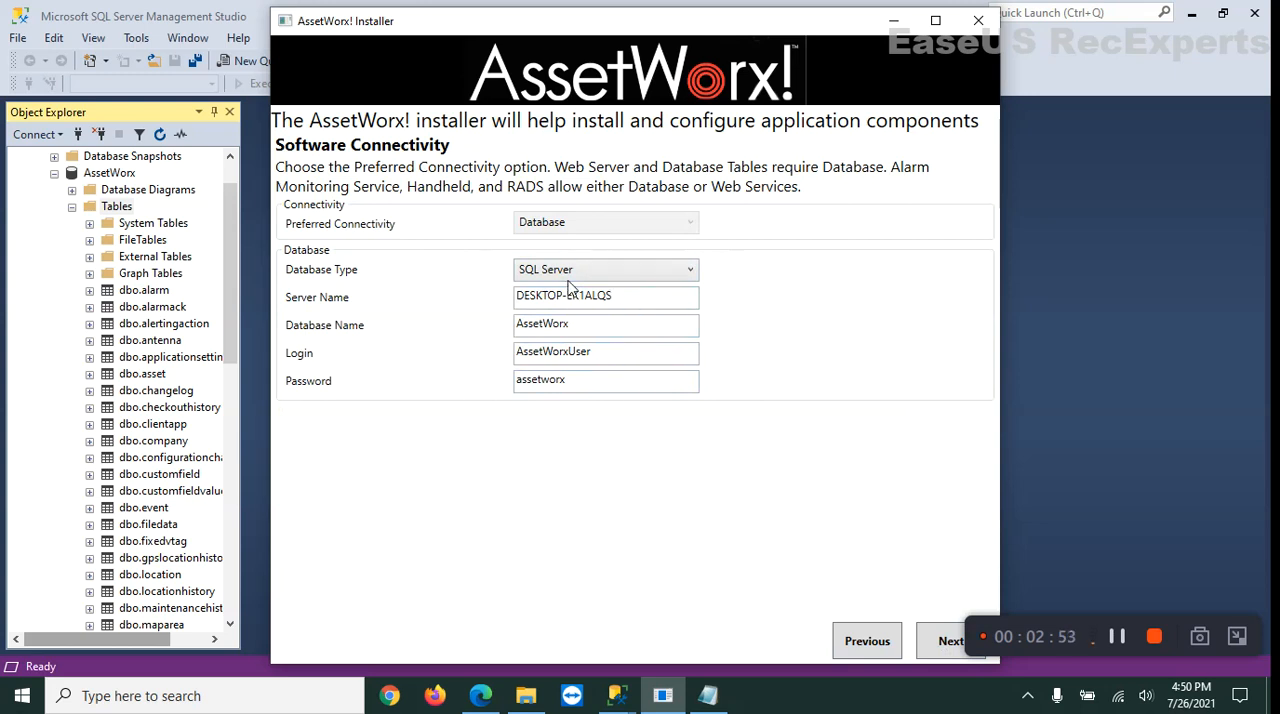
{"action": "left_click", "coordinate": [948, 646]}
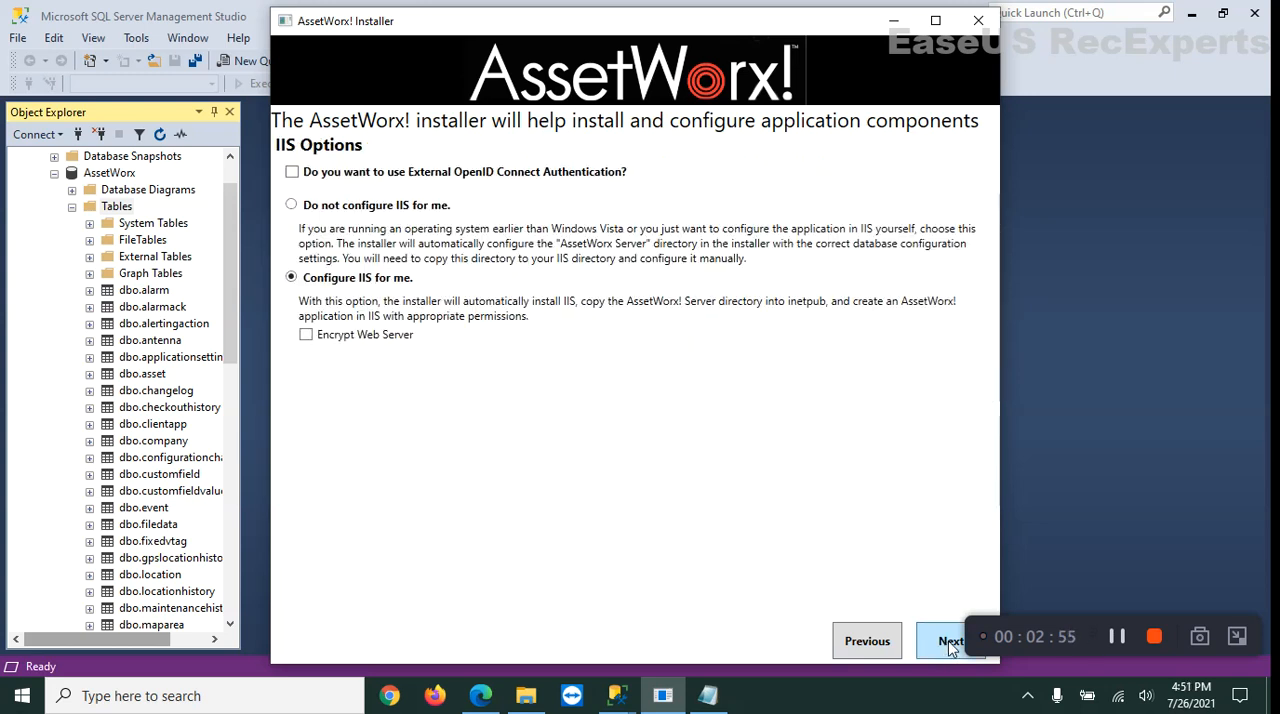
{"action": "left_click", "coordinate": [884, 648]}
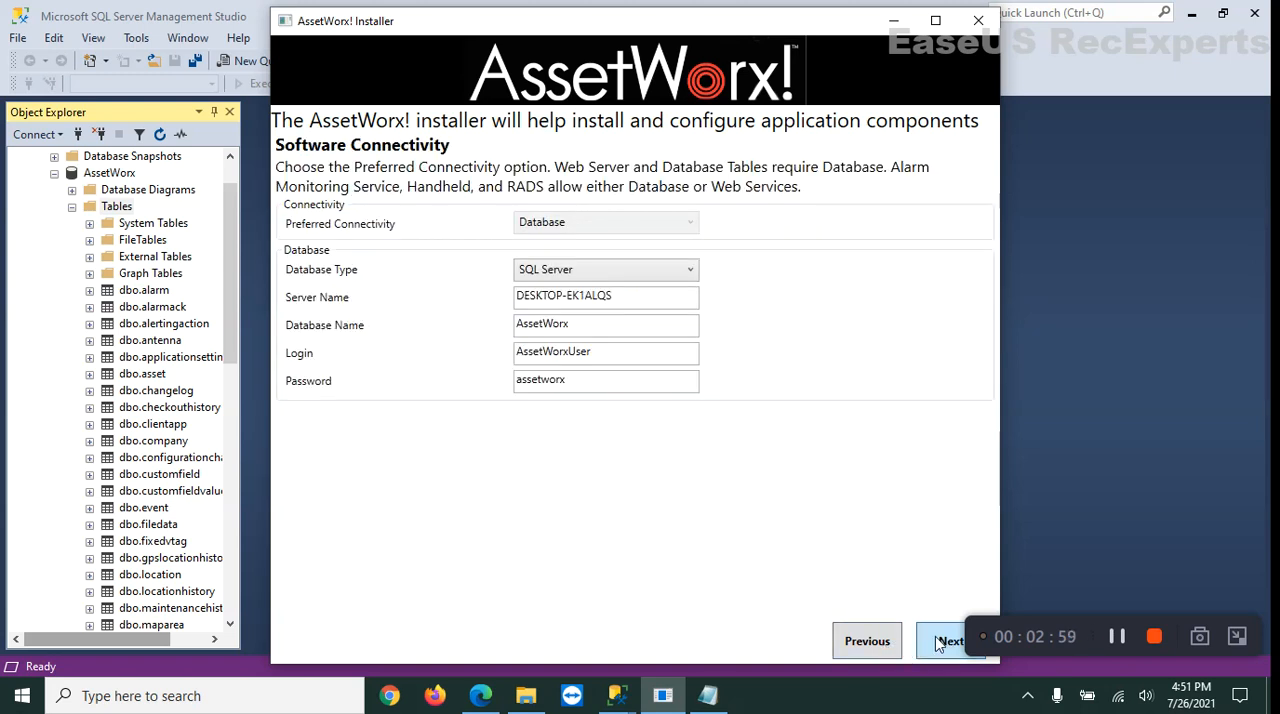
{"action": "left_click", "coordinate": [940, 645]}
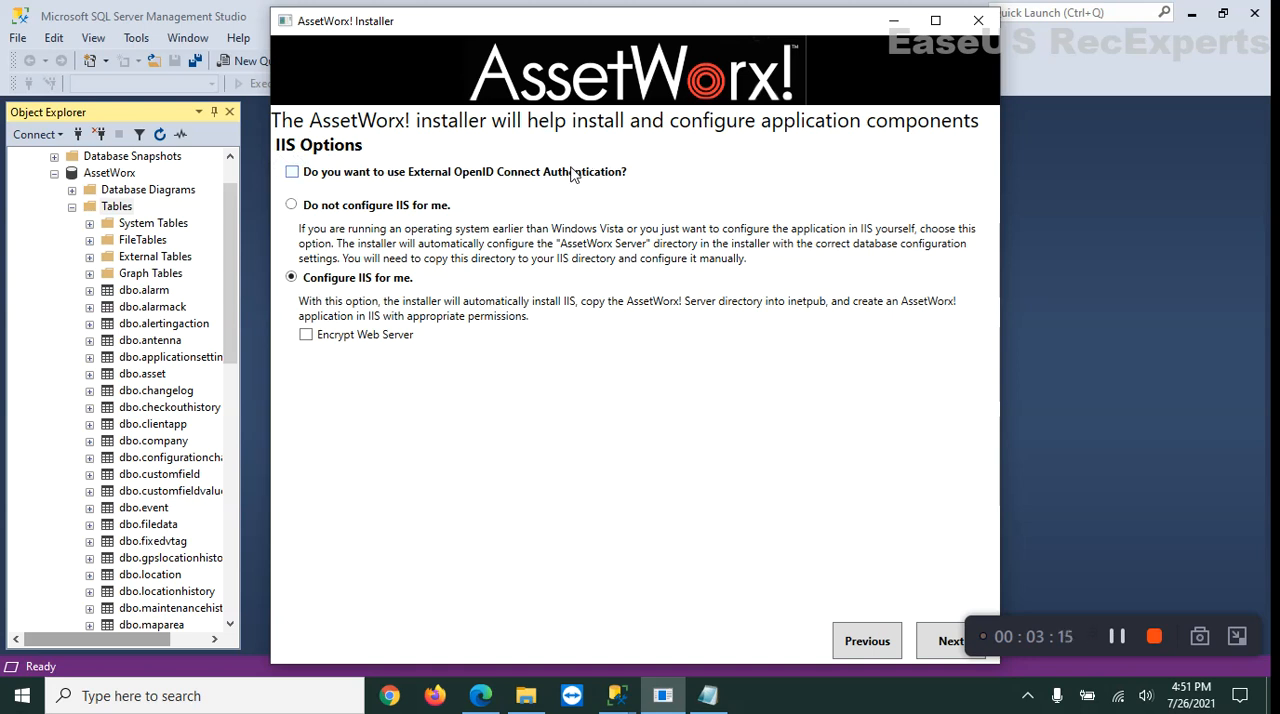
Enable Encrypt Web Server under the automatic IIS configuration and check the available SSL certificates.
{"action": "left_click", "coordinate": [306, 336]}
{"action": "left_click", "coordinate": [531, 367]}
{"action": "left_click", "coordinate": [531, 367]}
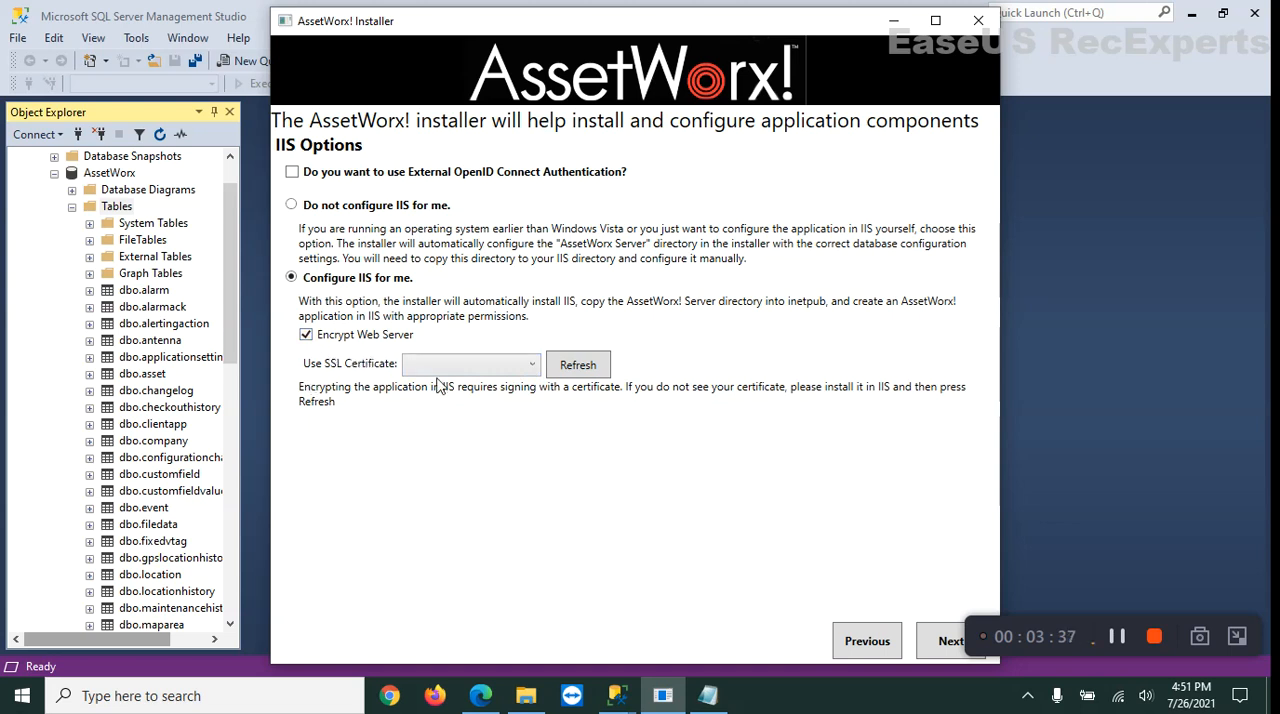
{"action": "left_click", "coordinate": [307, 337]}
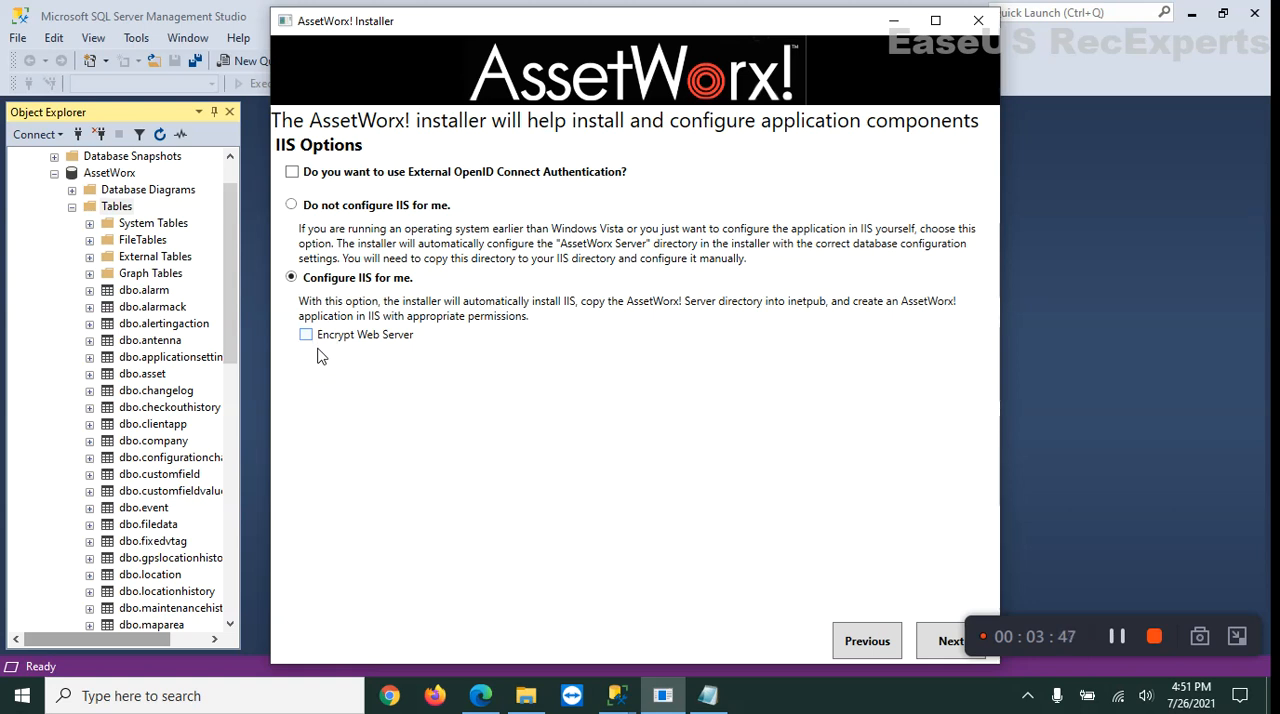
{"action": "left_click", "coordinate": [306, 336]}
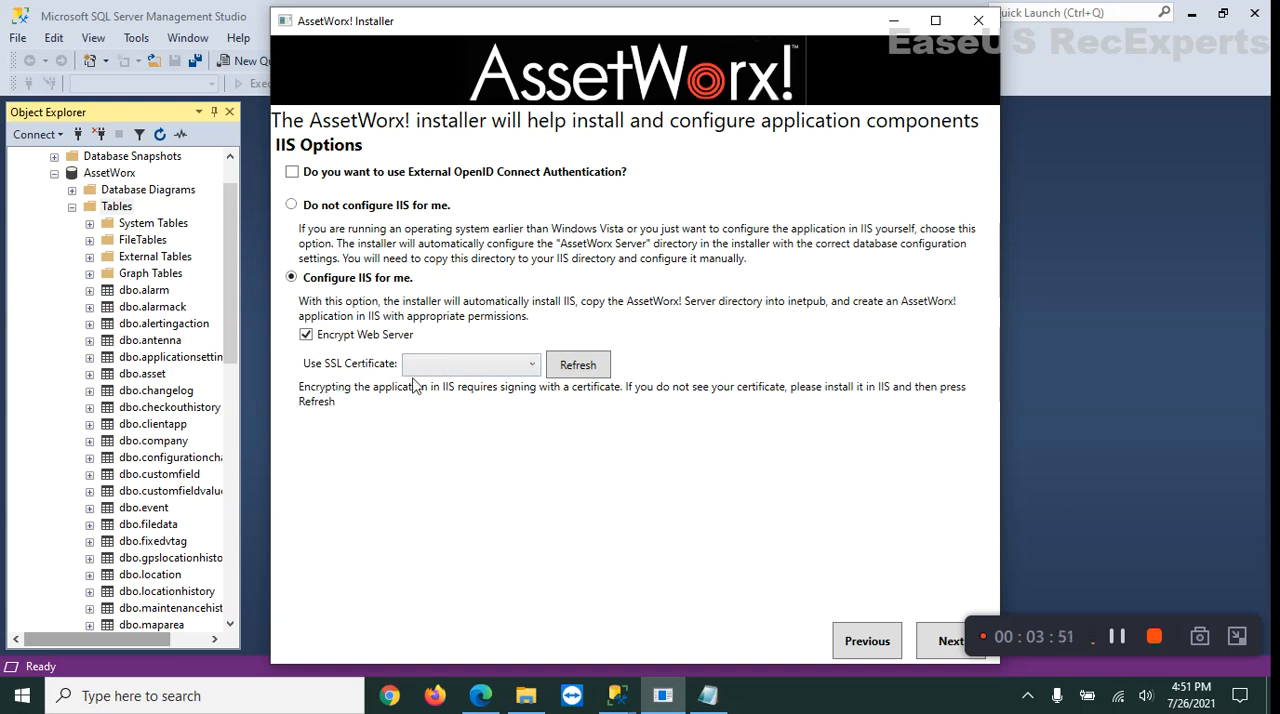
Turn off Encrypt Web Server under the automatic IIS configuration and run the Web Server installation.
{"action": "left_click", "coordinate": [306, 336]}
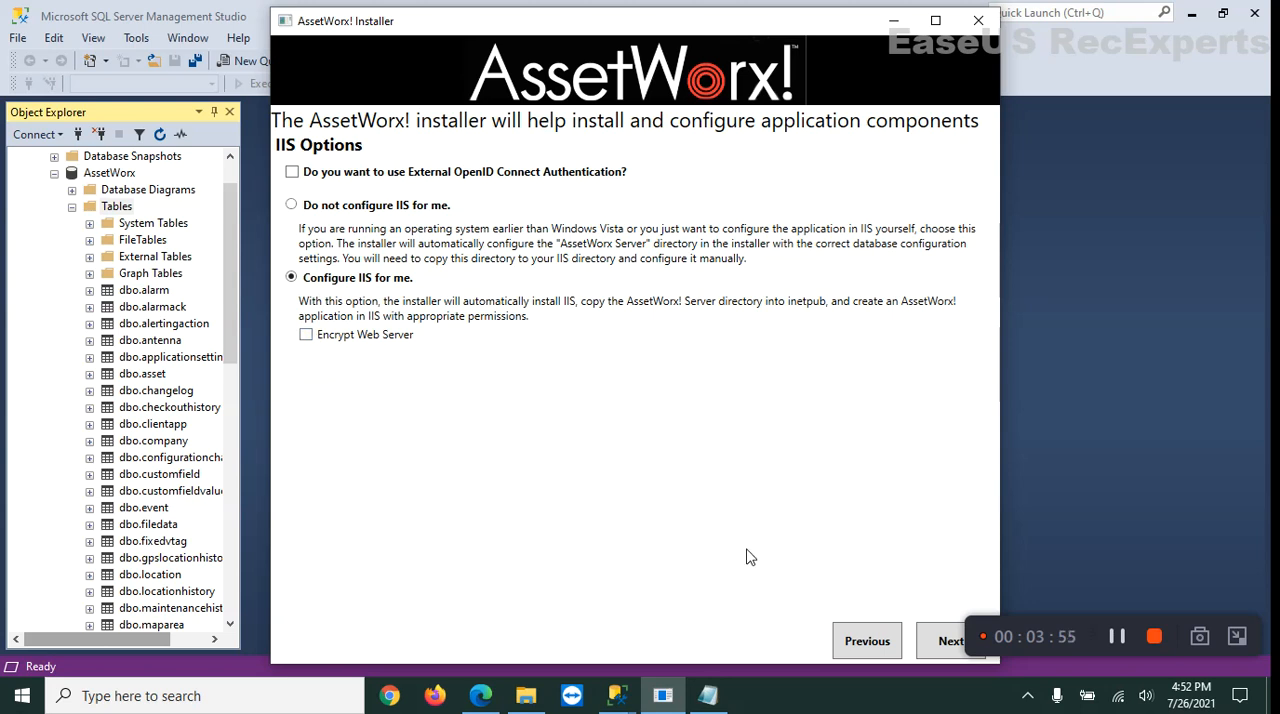
{"action": "left_click", "coordinate": [950, 644]}
{"action": "left_click", "coordinate": [950, 645]}
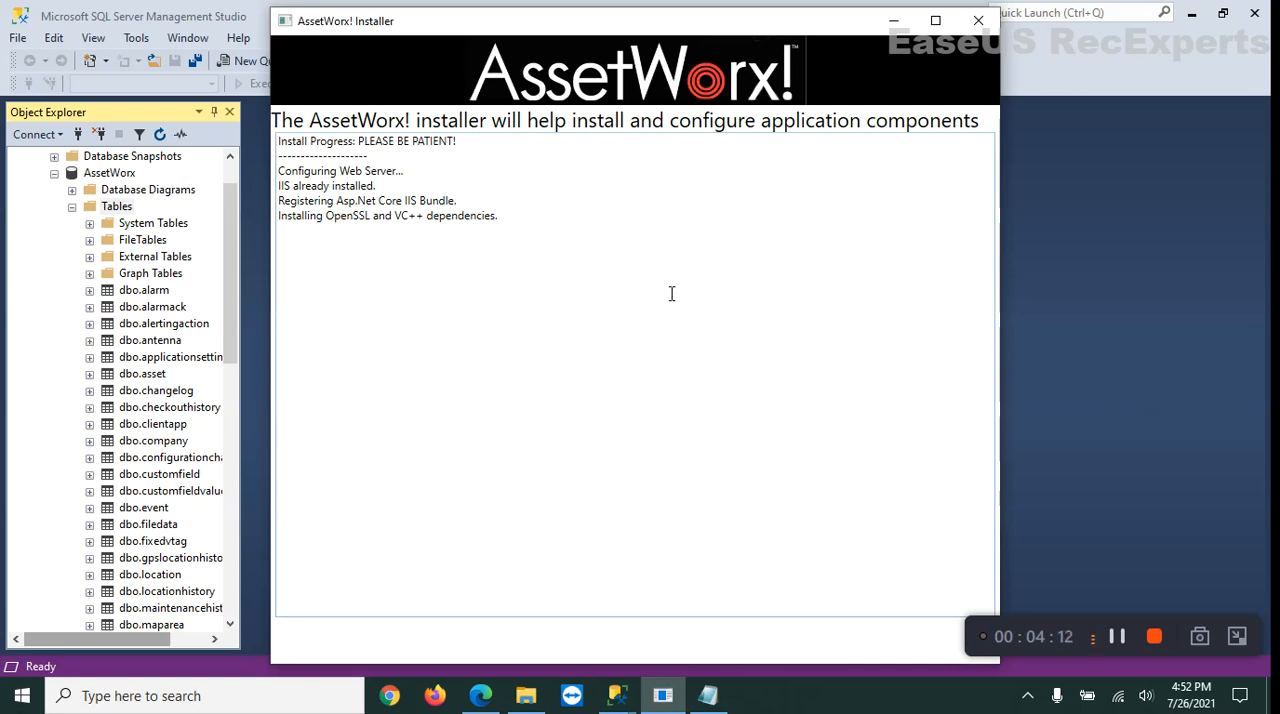
{"action": "left_click", "coordinate": [1118, 636]}
{"action": "left_click", "coordinate": [1118, 636]}
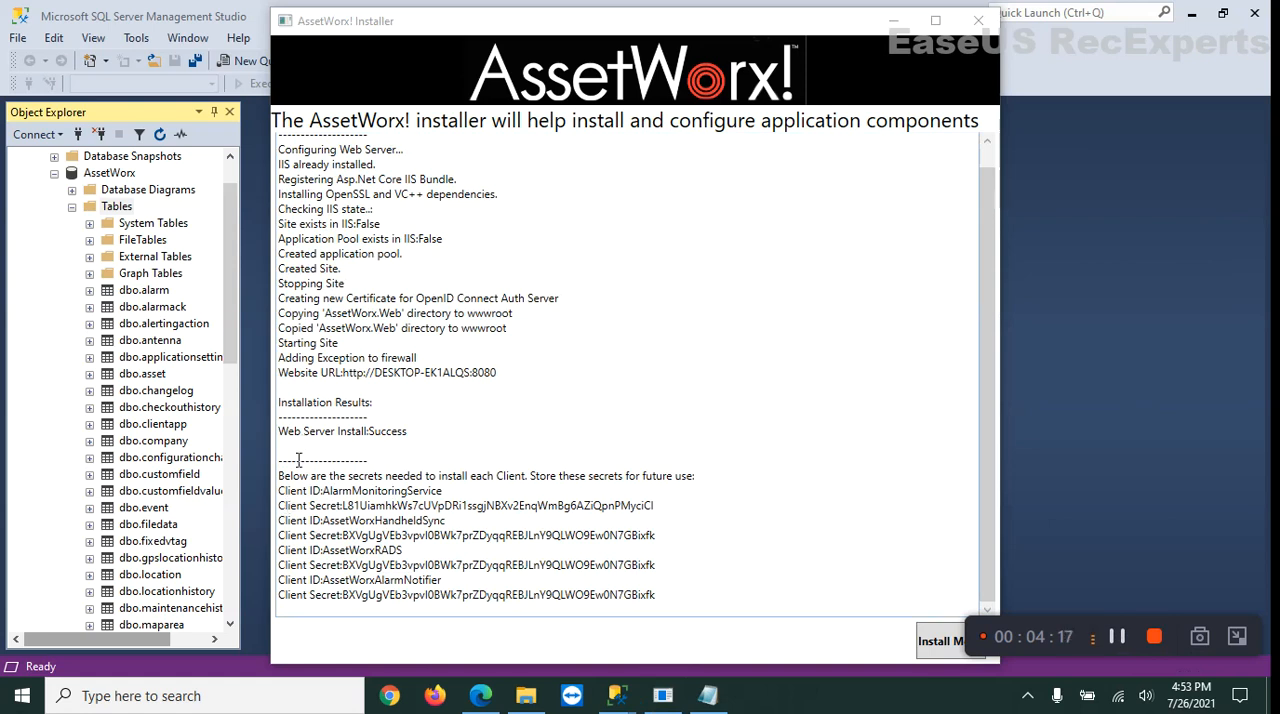
Copy the client IDs and client secrets from the installation results and add them at the end of Notes.txt after a blank line.
{"action": "left_click_drag", "start_coordinate": [279, 491], "coordinate": [633, 612]}
{"action": "key", "text": "ctrl+c"}
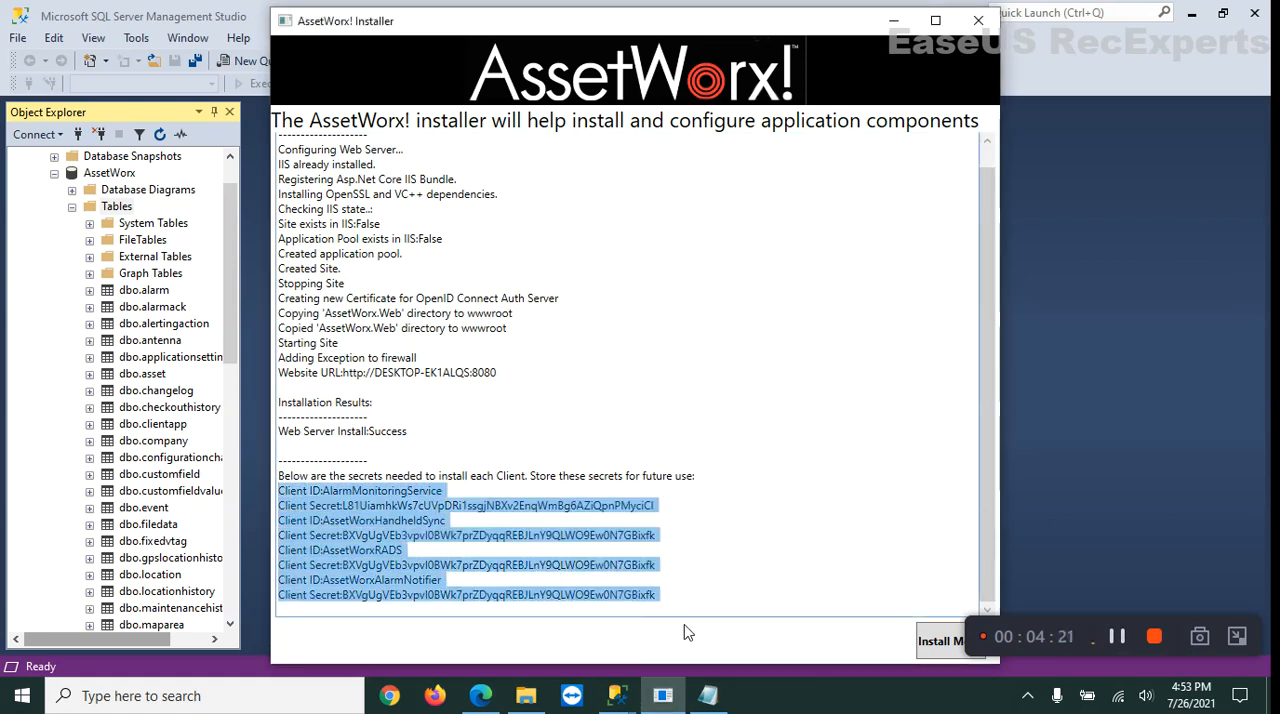
{"action": "left_click", "coordinate": [711, 698]}
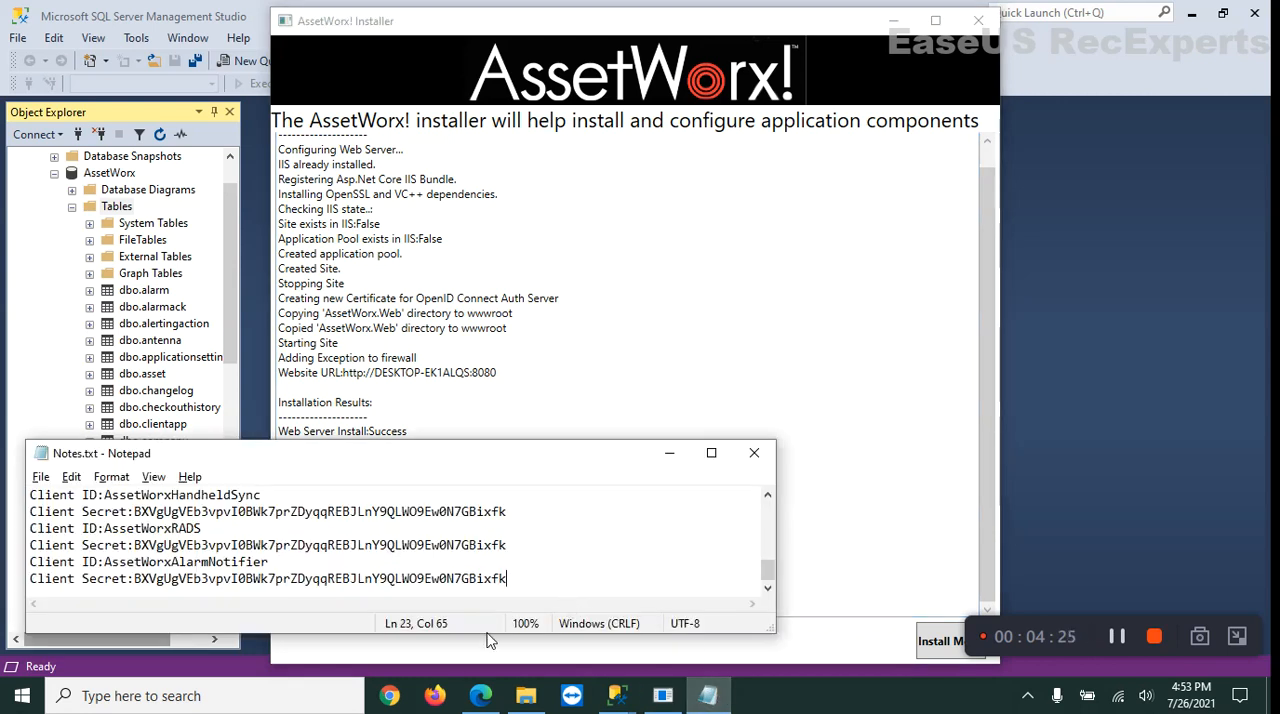
{"action": "left_click_drag", "start_coordinate": [489, 643], "coordinate": [490, 710]}
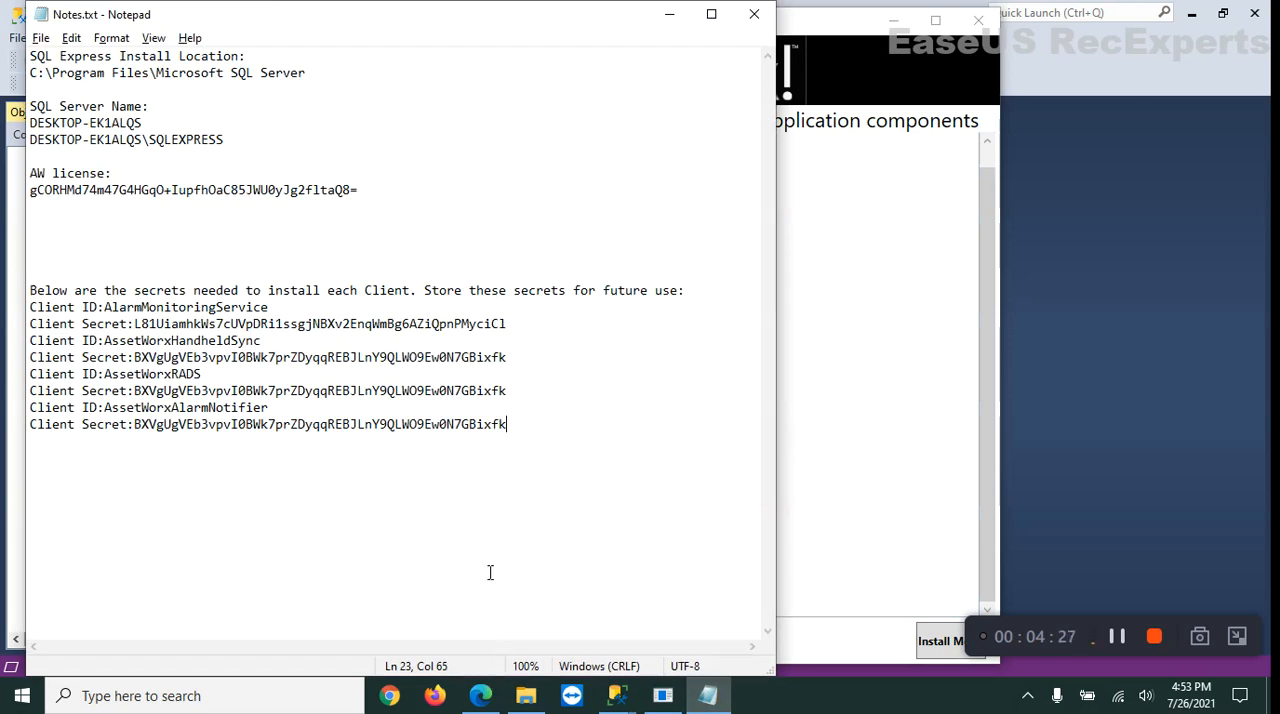
{"action": "key", "text": "Return"}
{"action": "key", "text": "Return"}
{"action": "left_click_drag", "start_coordinate": [413, 3], "coordinate": [366, 368]}
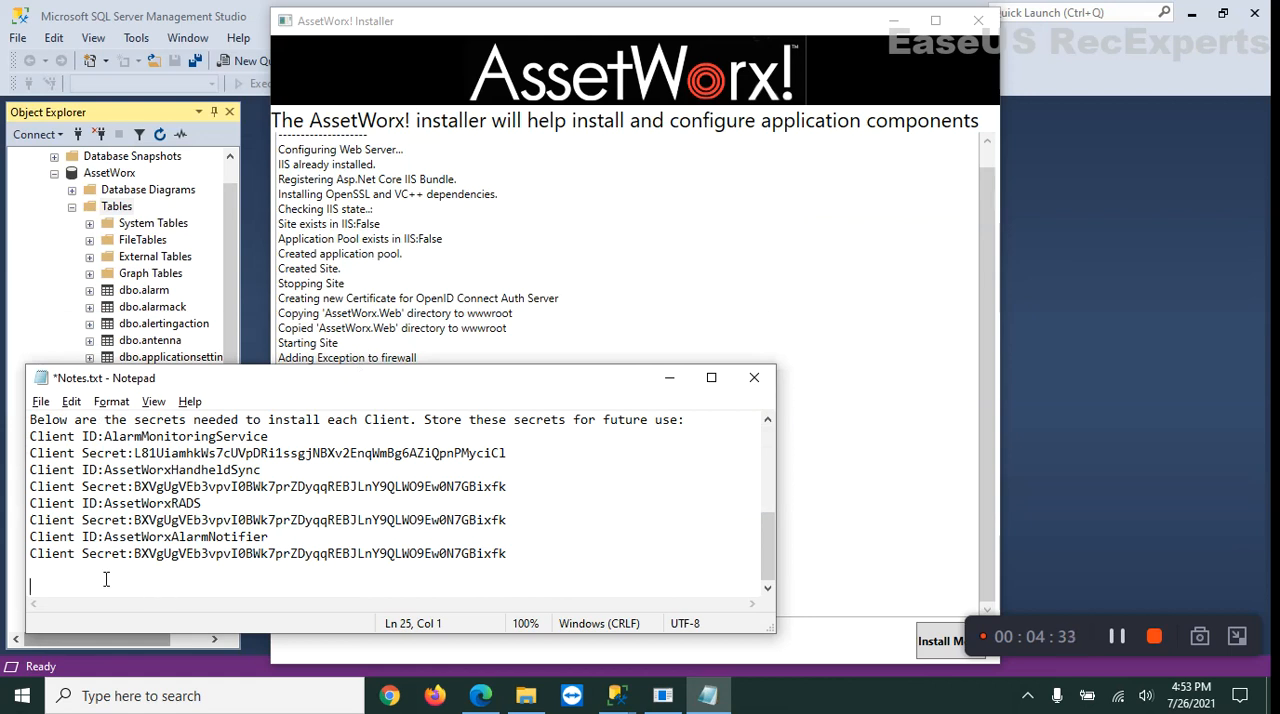
{"action": "key", "text": "ctrl+v"}
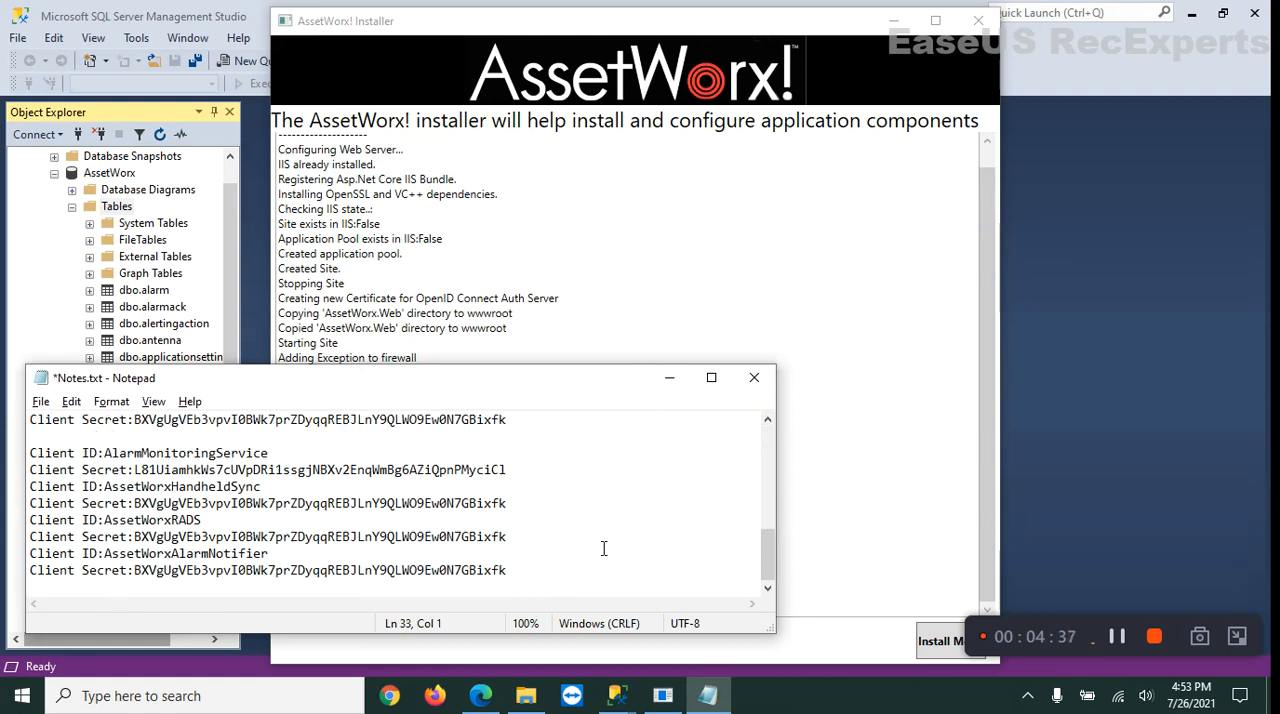
{"action": "scroll", "coordinate": [695, 568], "scroll_direction": "up", "scroll_amount": 2}
{"action": "scroll", "coordinate": [695, 568], "scroll_direction": "up", "scroll_amount": 1}
{"action": "scroll", "coordinate": [691, 571], "scroll_direction": "down", "scroll_amount": 3}
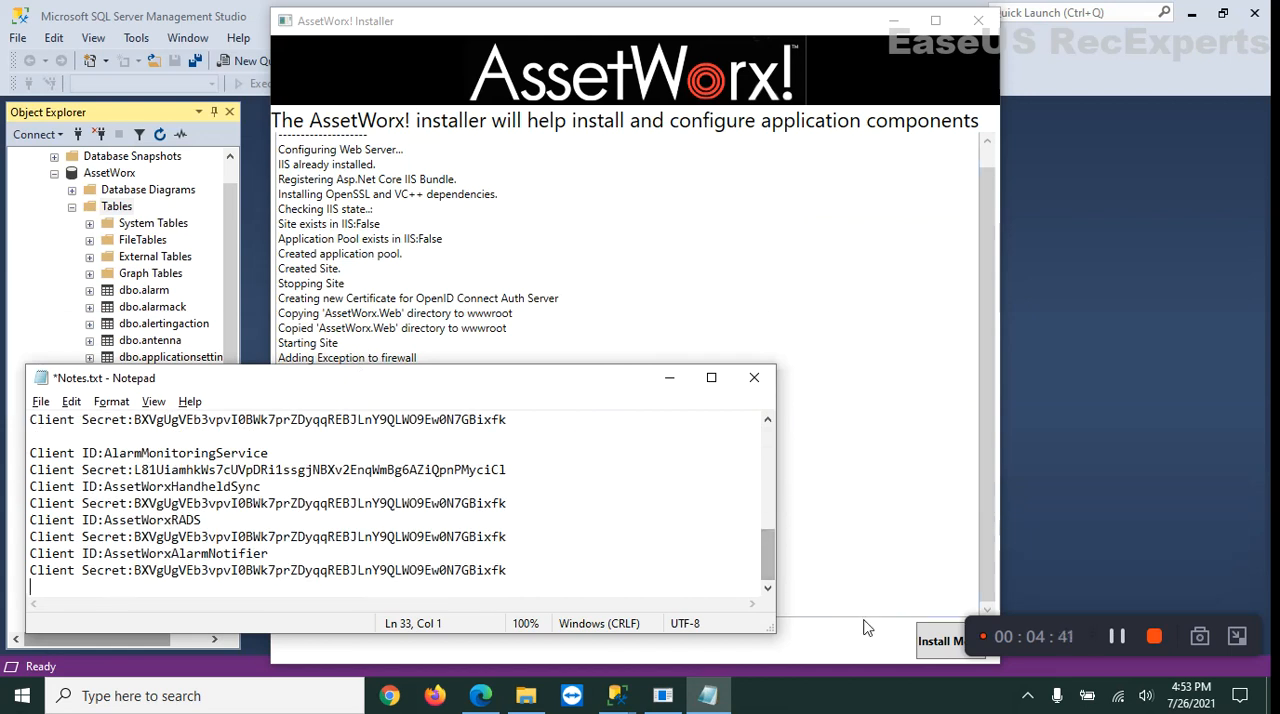
Return to the installer's component selection, deselect Web Server and uninstall the existing Alarm Monitoring Service.
{"action": "left_click", "coordinate": [932, 645]}
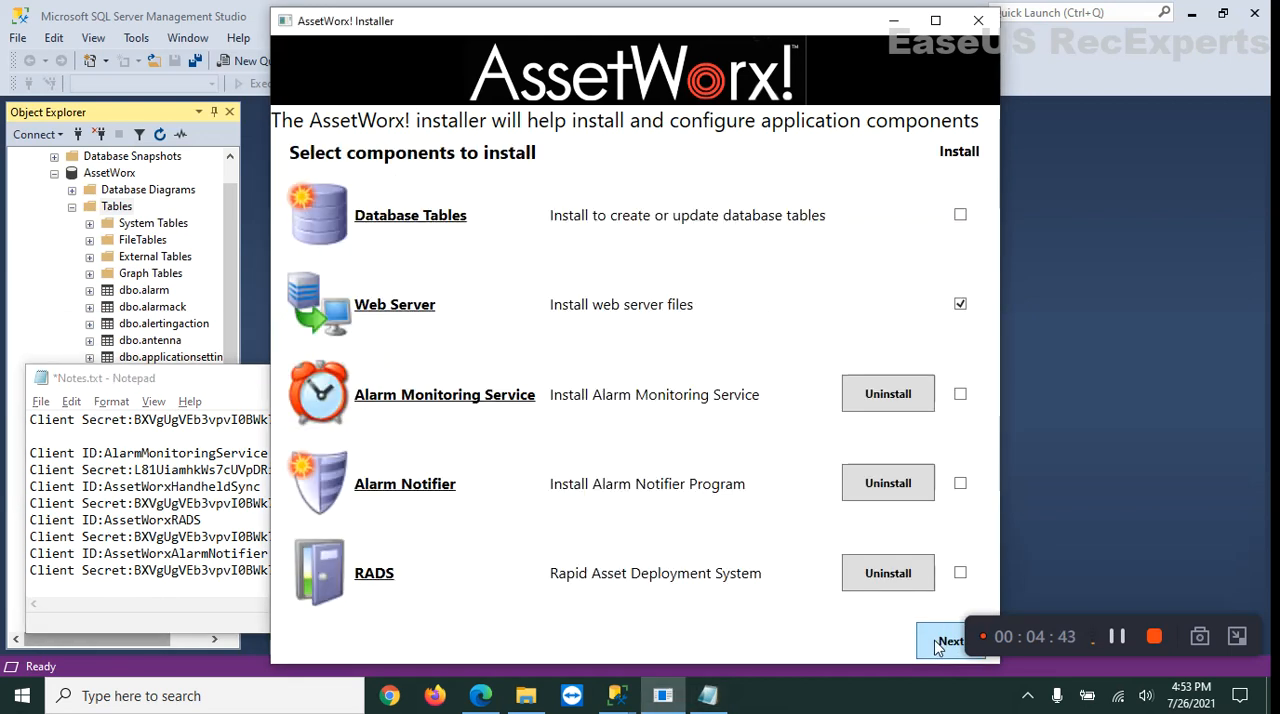
{"action": "left_click", "coordinate": [960, 304]}
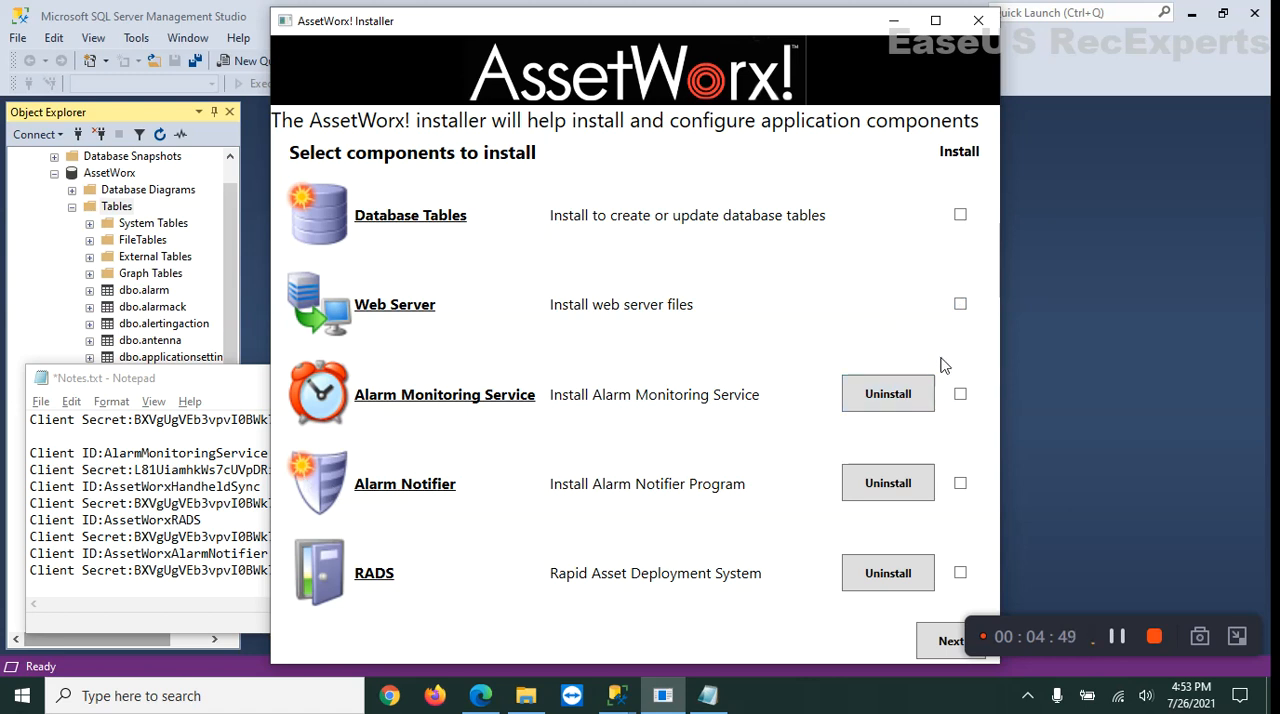
{"action": "left_click", "coordinate": [883, 392]}
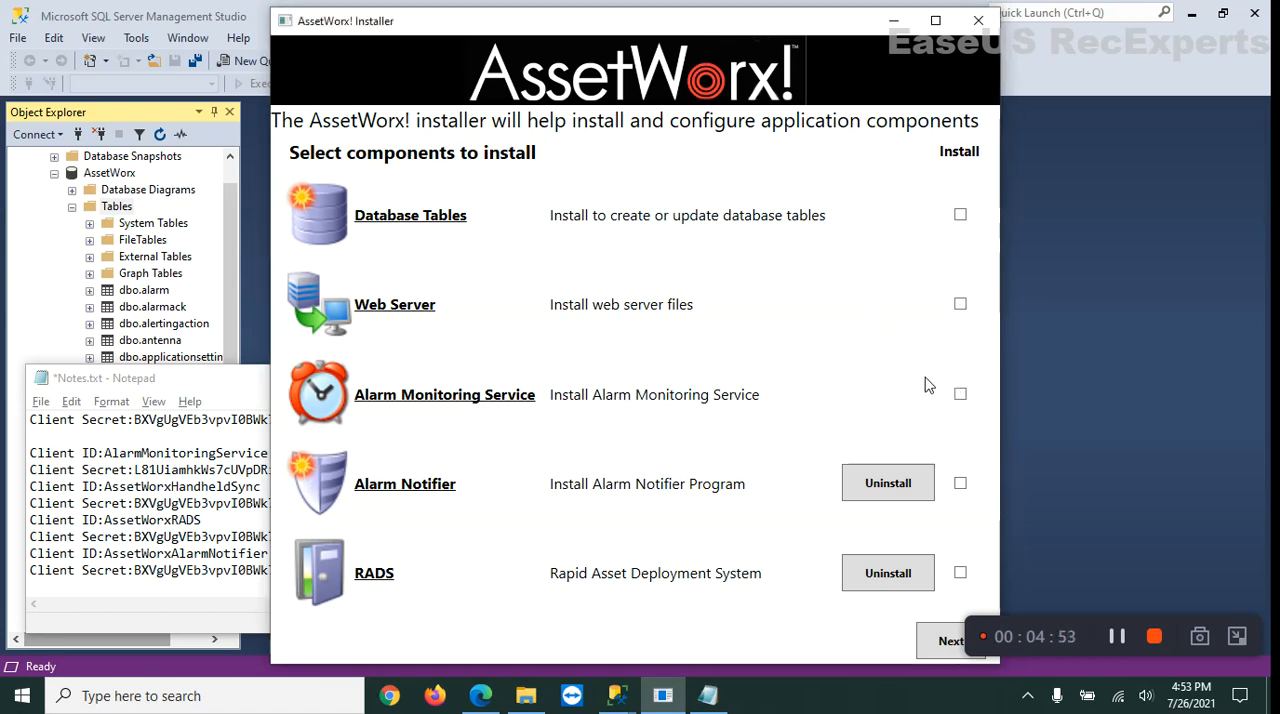
Select Alarm Monitoring Service for installation, proceed to Software Connectivity and enter localhost as the Base Service URL.
{"action": "left_click", "coordinate": [960, 395]}
{"action": "left_click", "coordinate": [950, 643]}
{"action": "left_click", "coordinate": [950, 643]}
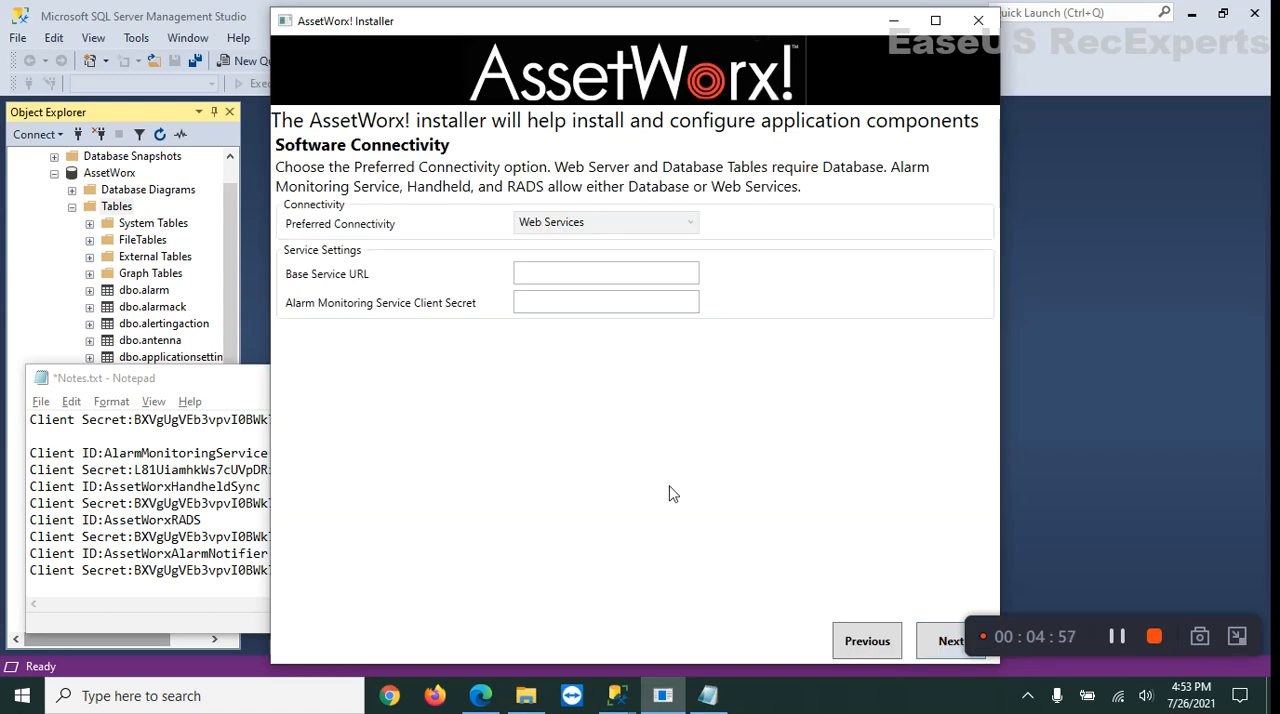
{"action": "left_click", "coordinate": [573, 277]}
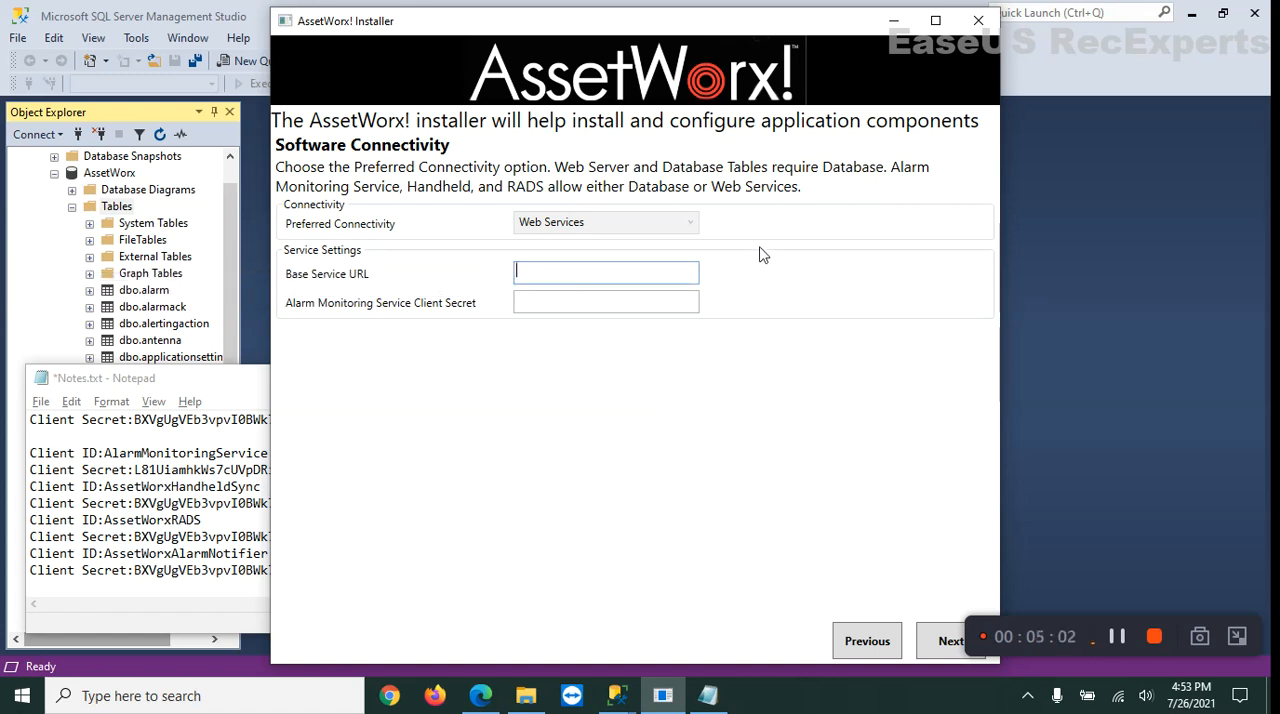
{"action": "type", "text": "localhost"}
Copy the AlarmMonitoringService client secret from Notes.txt into the Alarm Monitoring Service Client Secret field and try to proceed.
{"action": "left_click", "coordinate": [163, 470]}
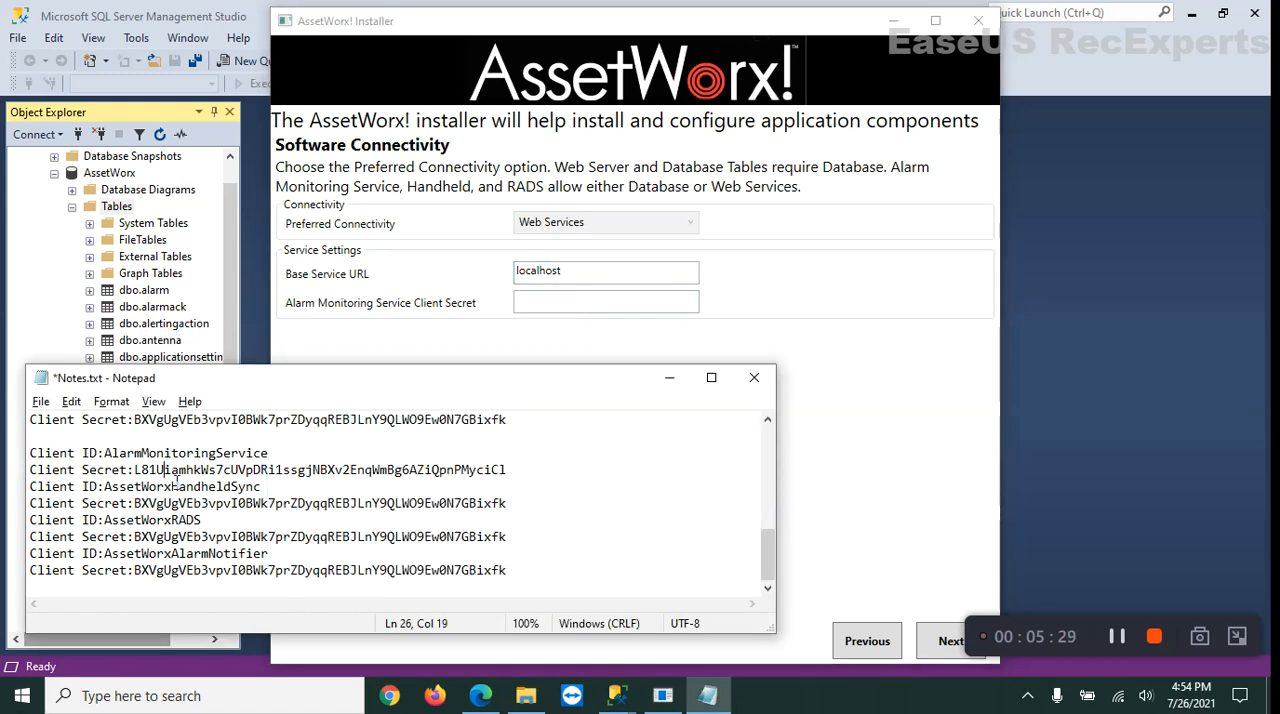
{"action": "left_click_drag", "start_coordinate": [142, 476], "coordinate": [517, 477]}
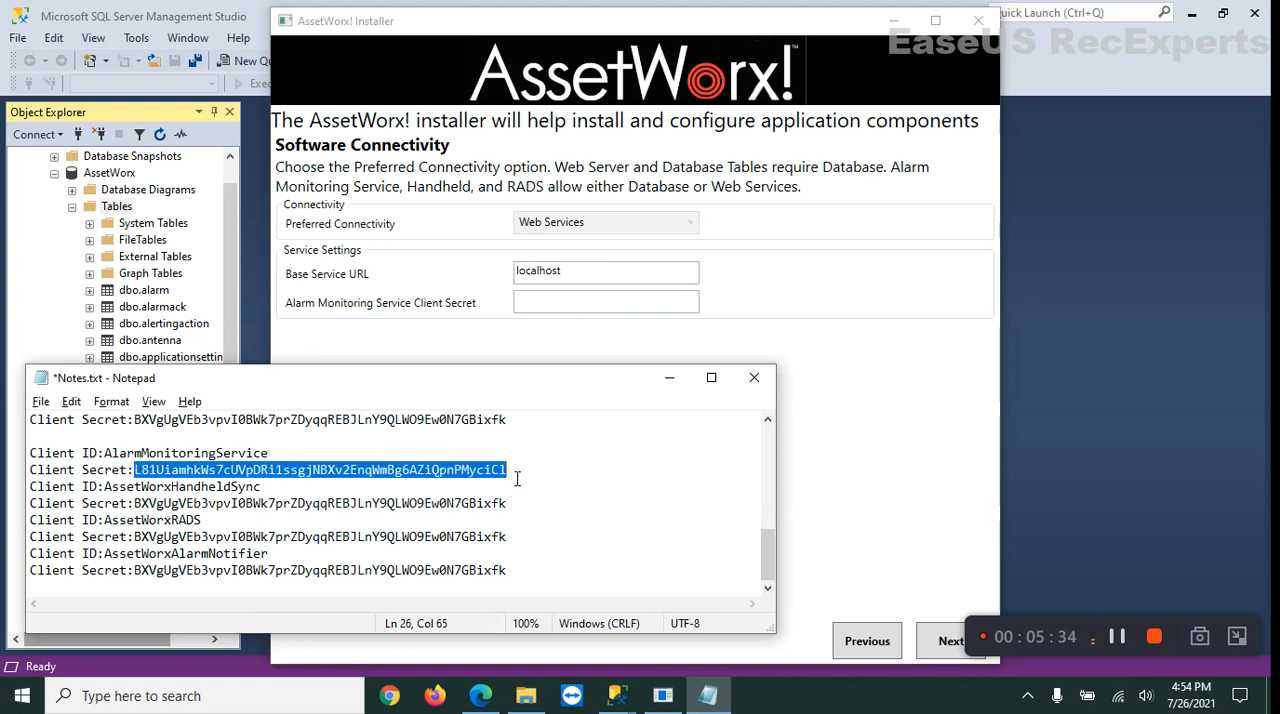
{"action": "key", "text": "alt+Tab"}
{"action": "left_click", "coordinate": [557, 305]}
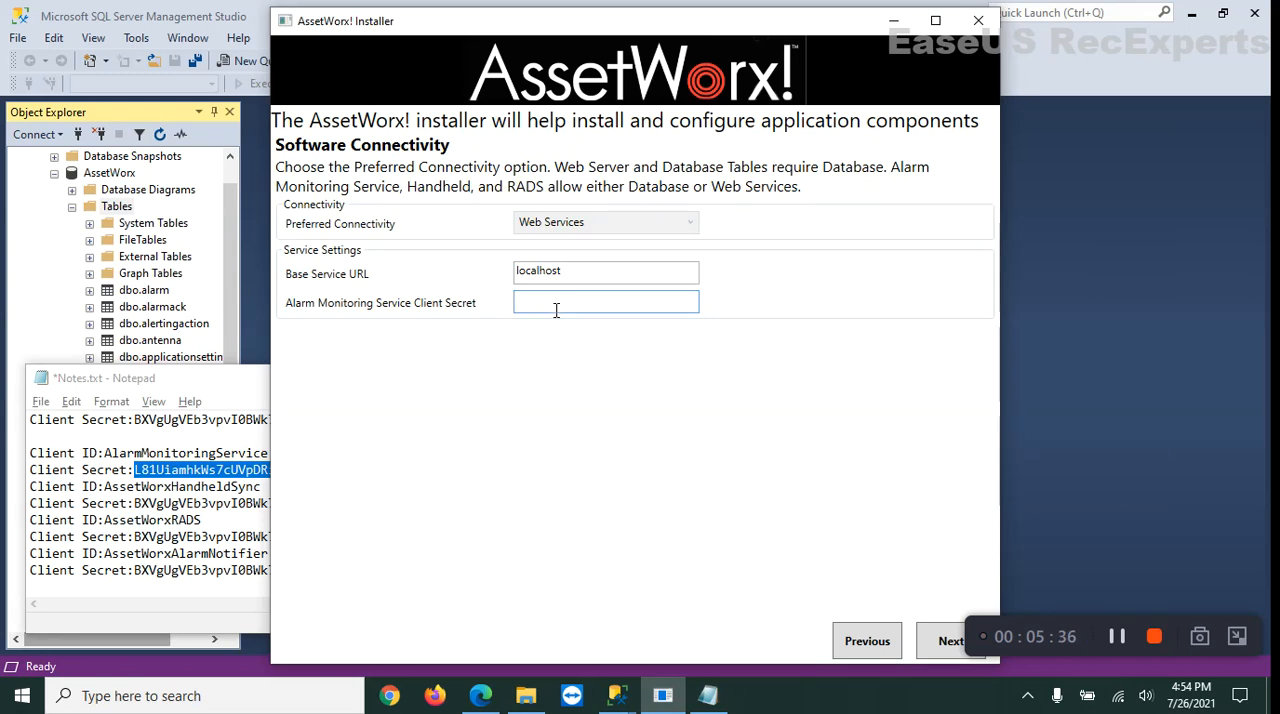
{"action": "key", "text": "ctrl+v"}
{"action": "left_click", "coordinate": [943, 641]}
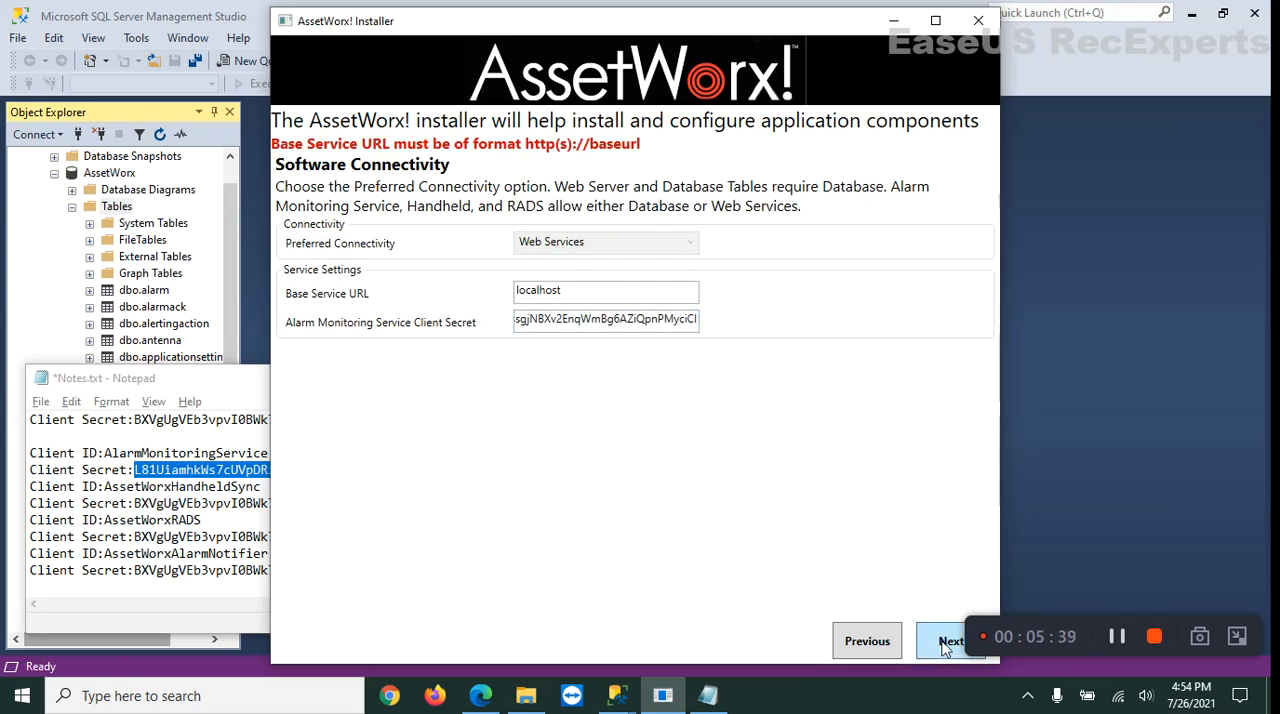
{"action": "left_click", "coordinate": [517, 292]}
{"action": "type", "text": "http"}
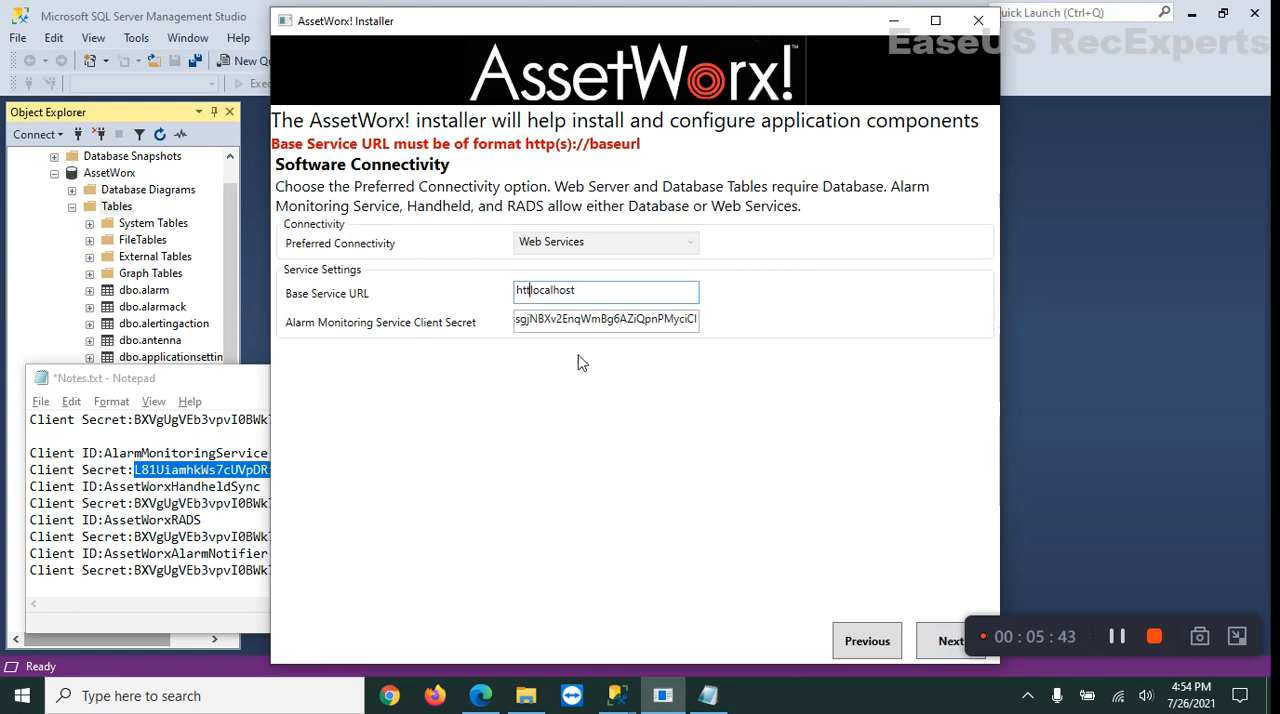
{"action": "type", "text": "://"}
{"action": "left_click", "coordinate": [944, 642]}
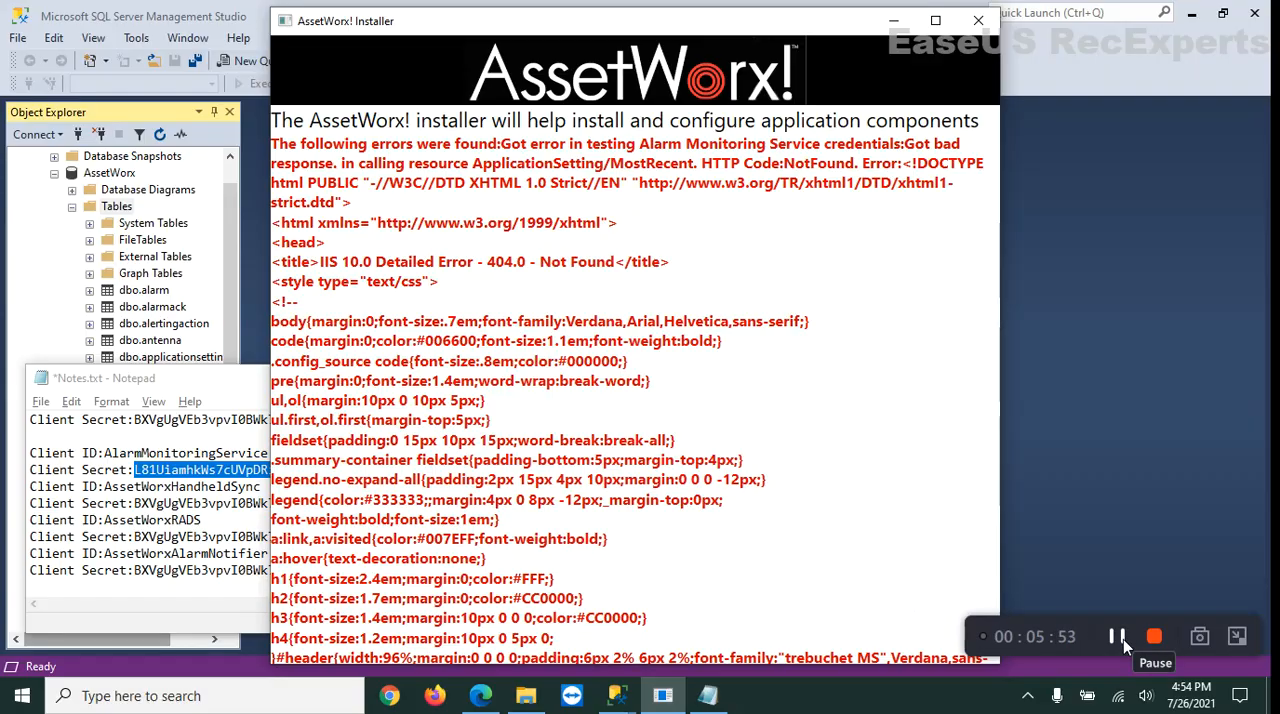
{"action": "left_click", "coordinate": [1117, 637]}
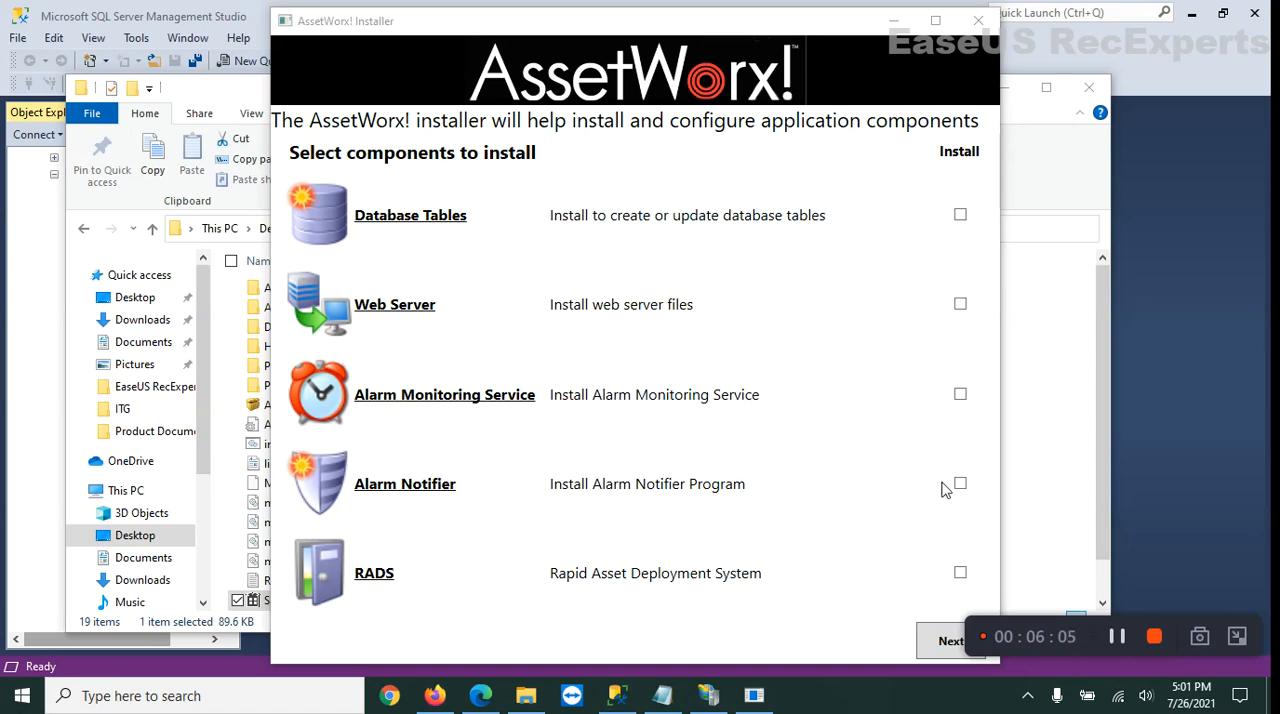
{"action": "left_click", "coordinate": [960, 573]}
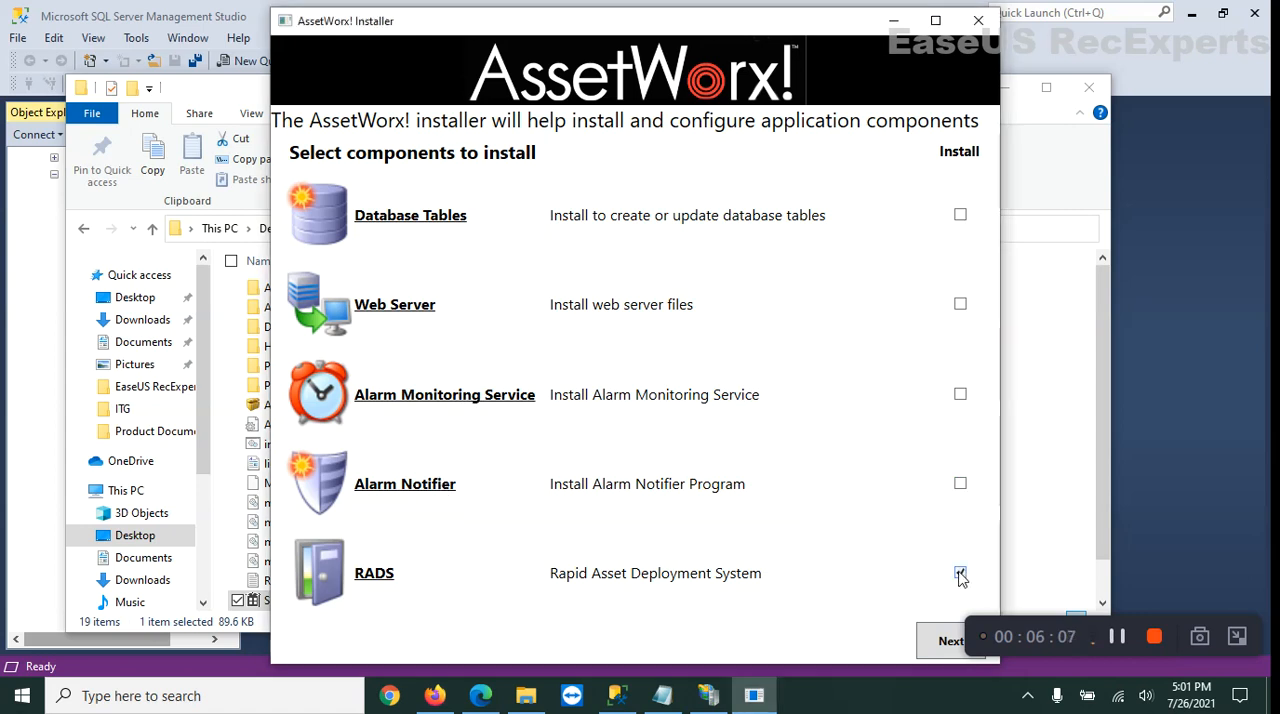
{"action": "left_click", "coordinate": [944, 645]}
{"action": "left_click", "coordinate": [944, 645]}
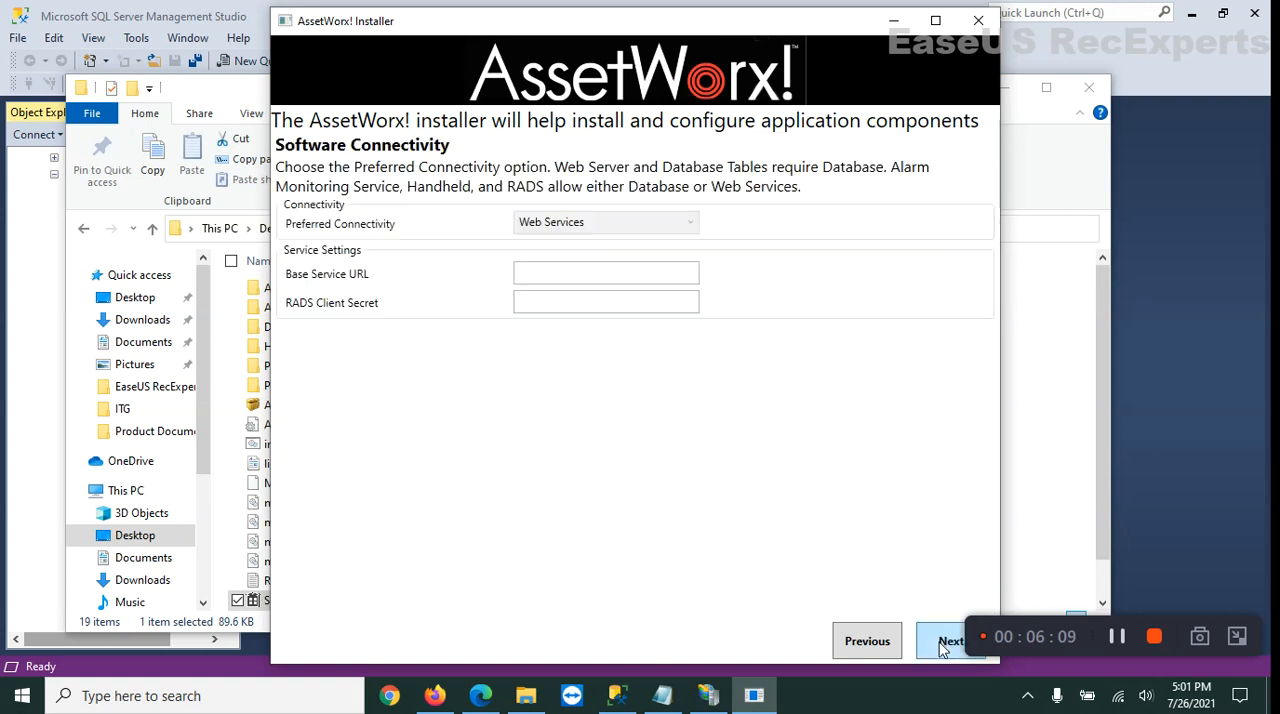
{"action": "left_click", "coordinate": [573, 279]}
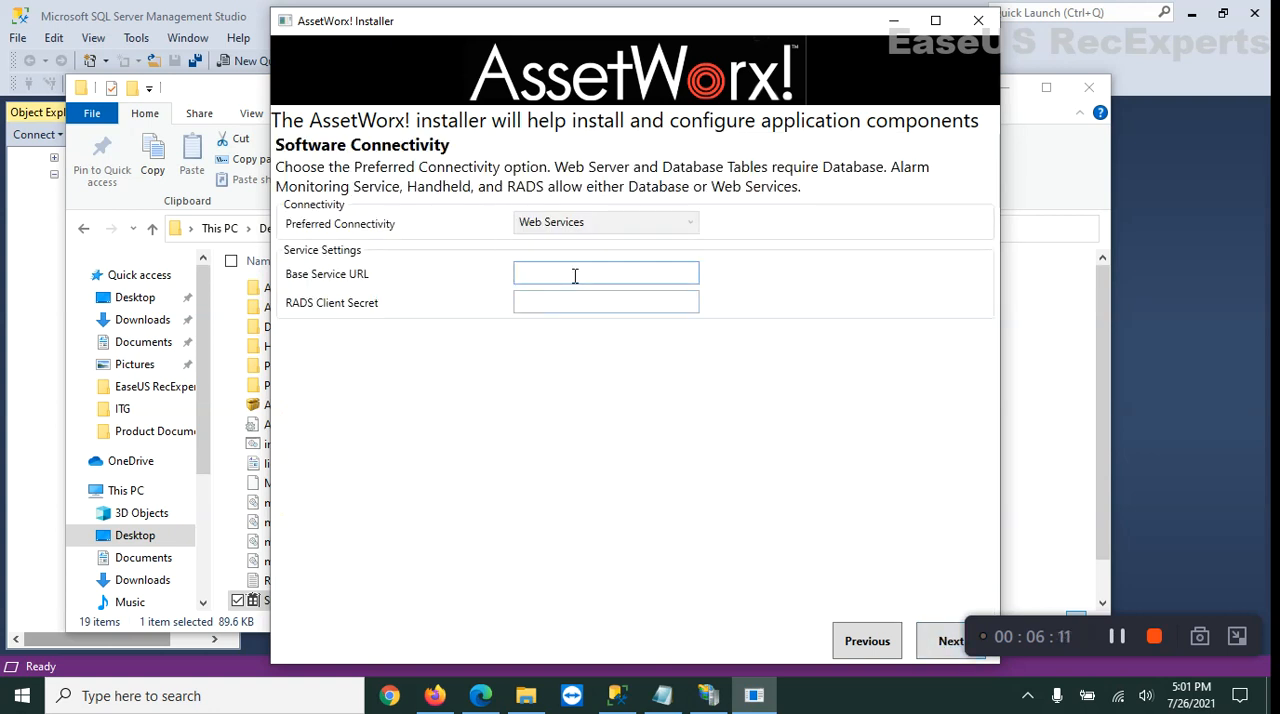
{"action": "type", "text": "http://localhost"}
Copy the AssetWorxRADS client secret from Notes.txt into the RADS Client Secret field, try to proceed, and close the installer.
{"action": "left_click", "coordinate": [611, 303]}
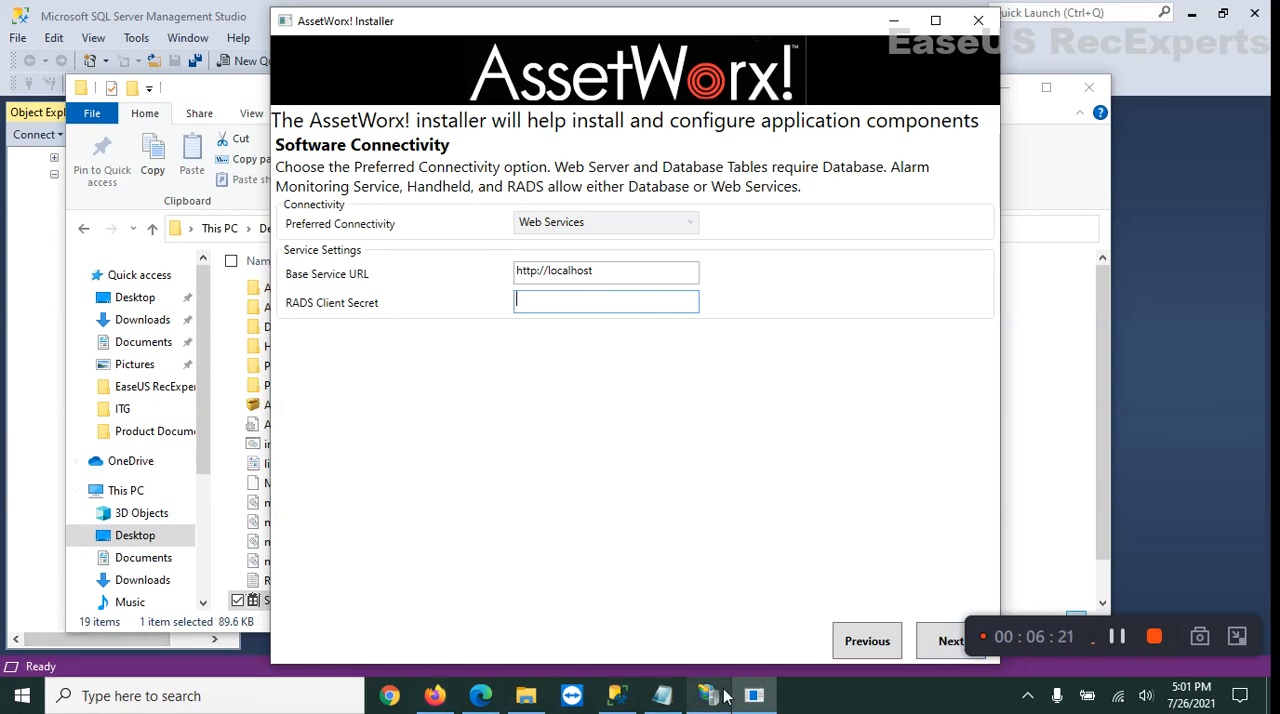
{"action": "left_click", "coordinate": [662, 695]}
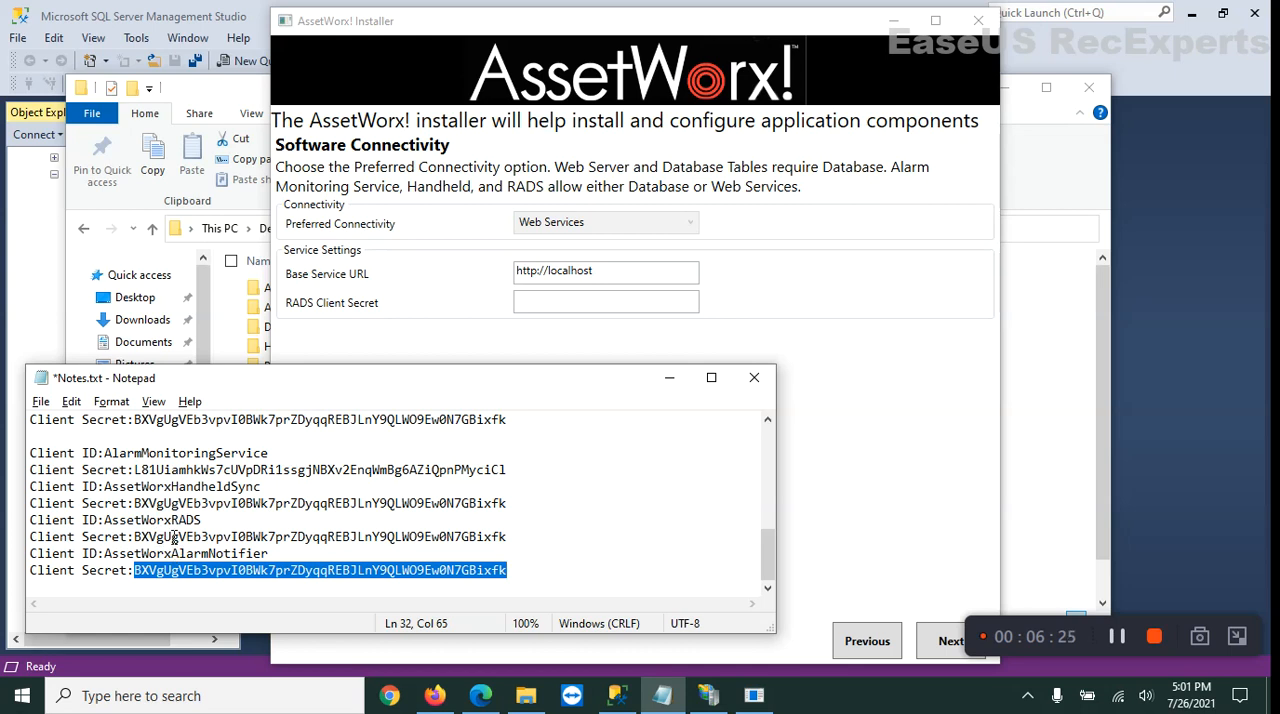
{"action": "left_click_drag", "start_coordinate": [135, 537], "coordinate": [515, 545]}
{"action": "key", "text": "ctrl+c"}
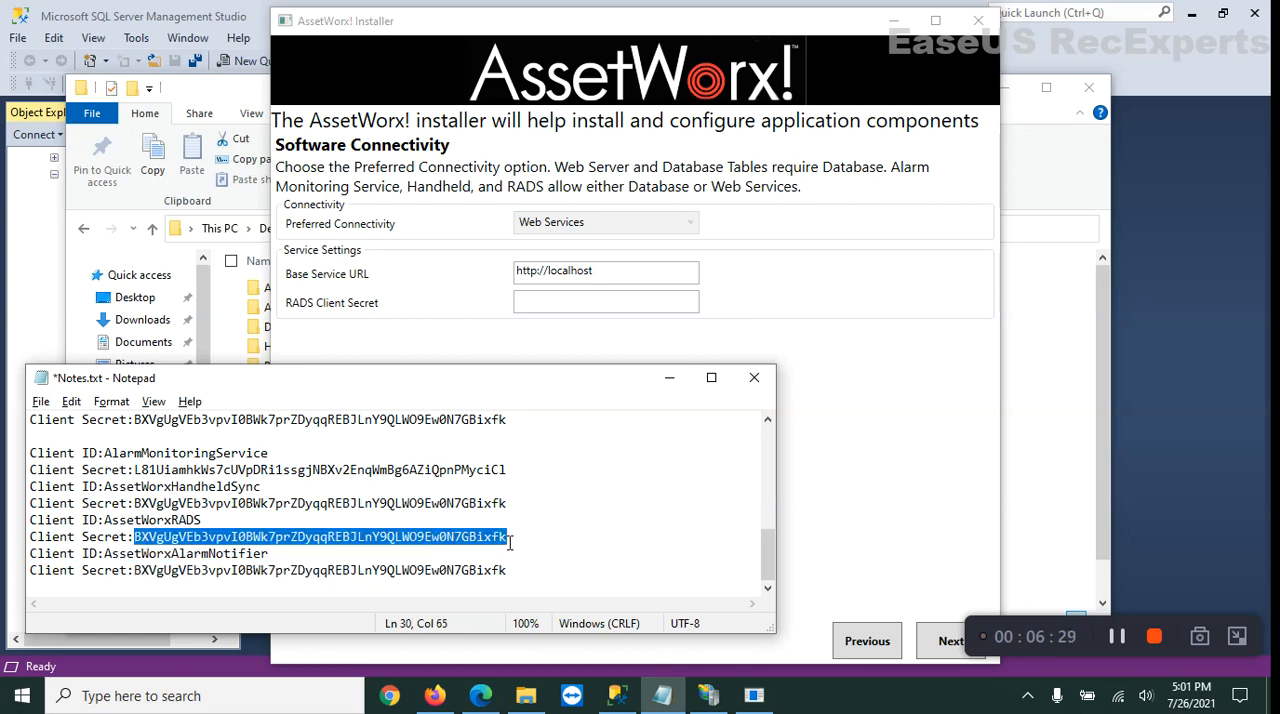
{"action": "left_click", "coordinate": [564, 306]}
{"action": "key", "text": "ctrl+v"}
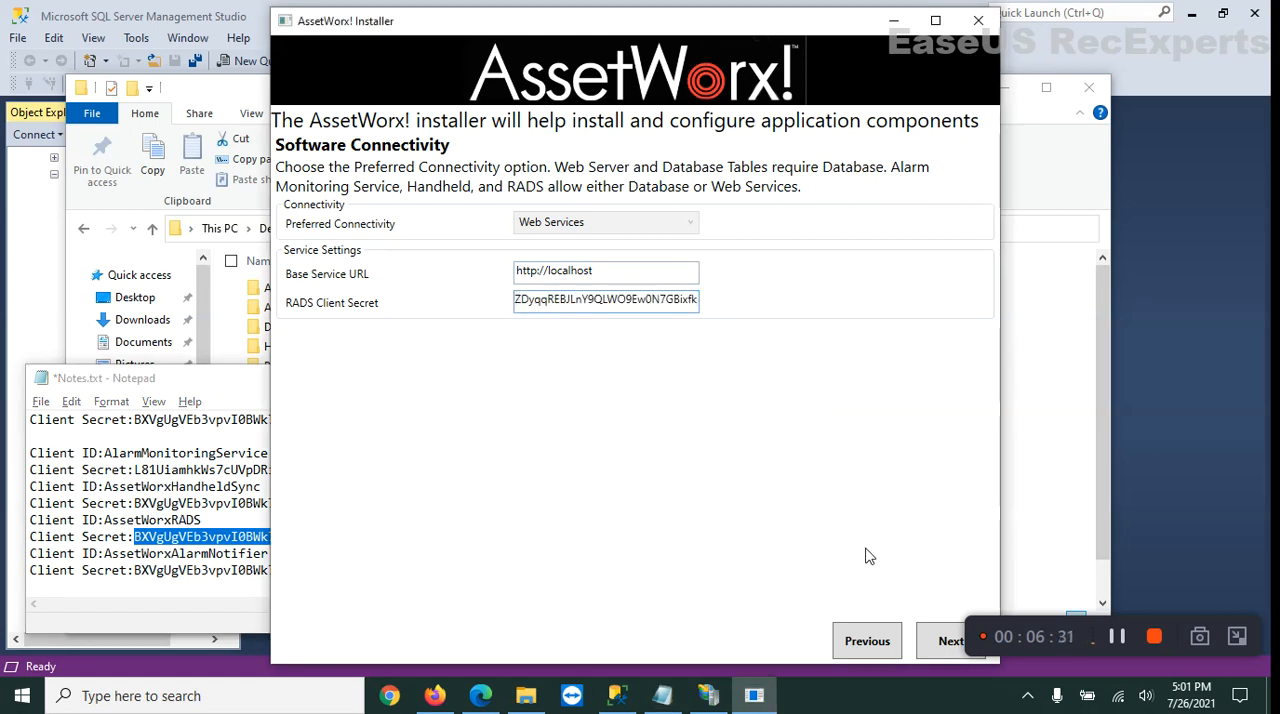
{"action": "left_click", "coordinate": [948, 645]}
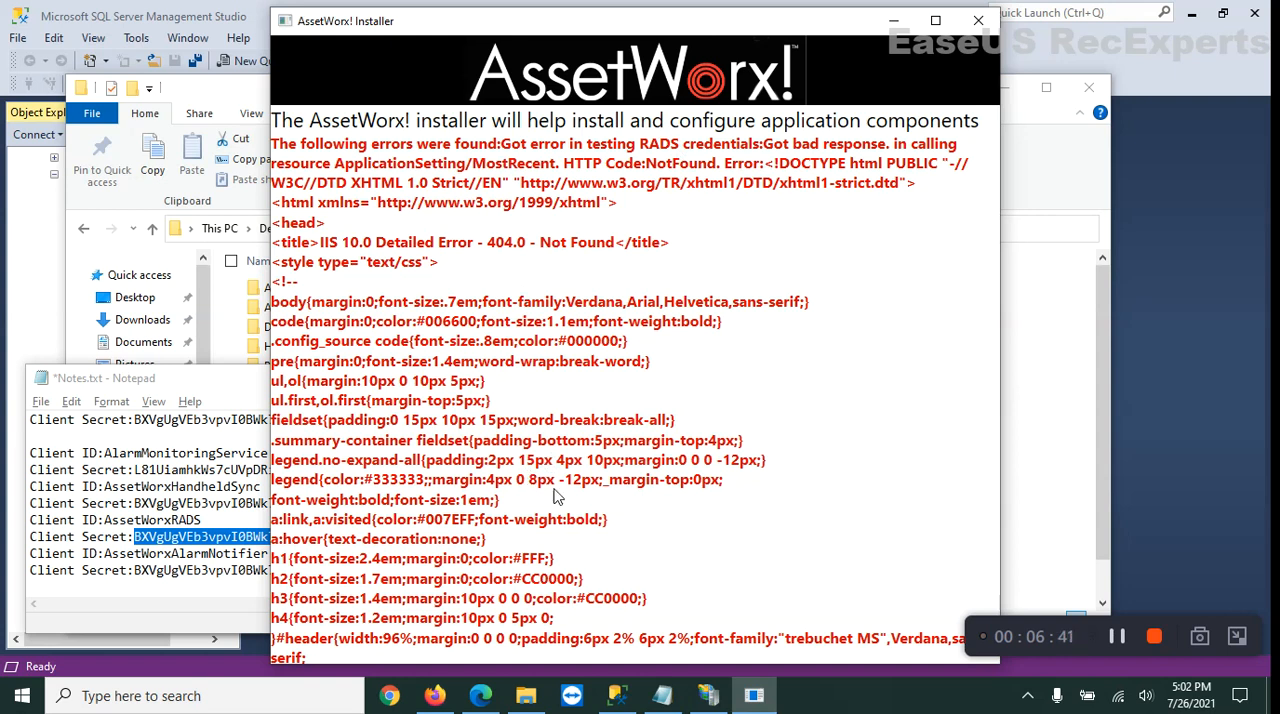
{"action": "left_click", "coordinate": [978, 22]}
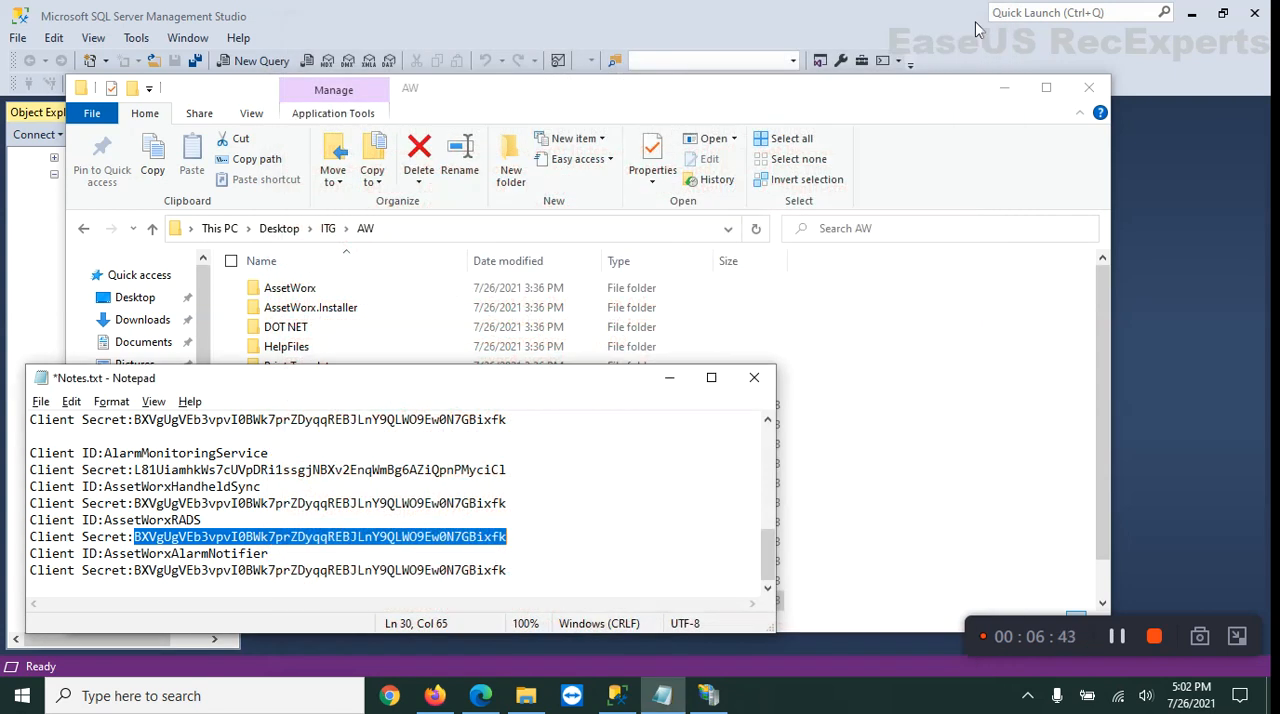
Switch to IIS Manager, select the AssetWorx site under Sites and browse the website on port 8080 over http.
{"action": "left_click", "coordinate": [436, 697]}
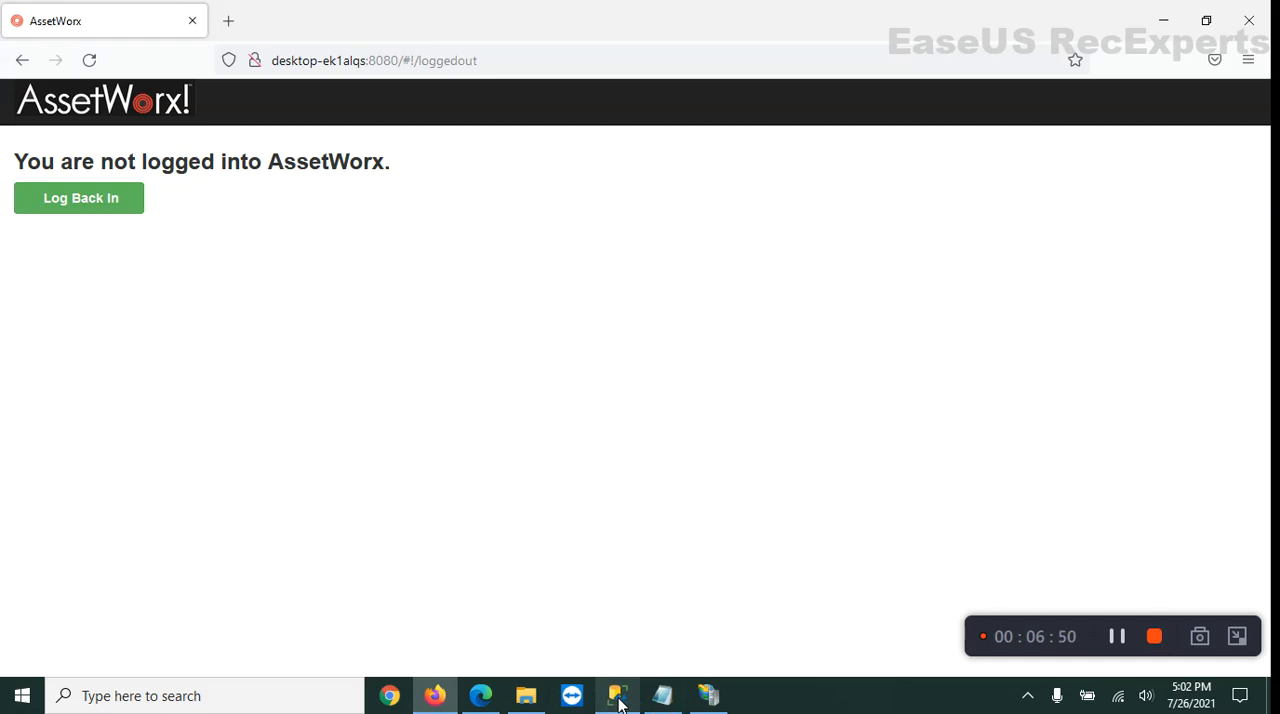
{"action": "left_click", "coordinate": [707, 697]}
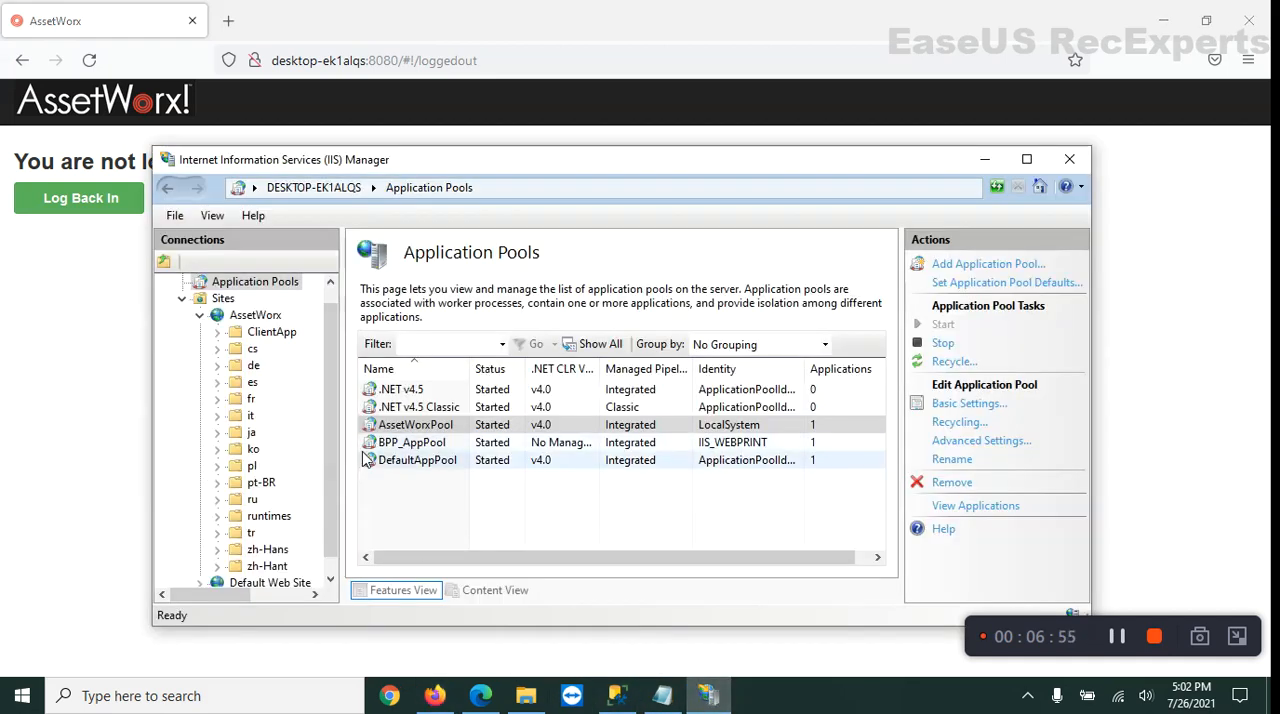
{"action": "left_click", "coordinate": [182, 298]}
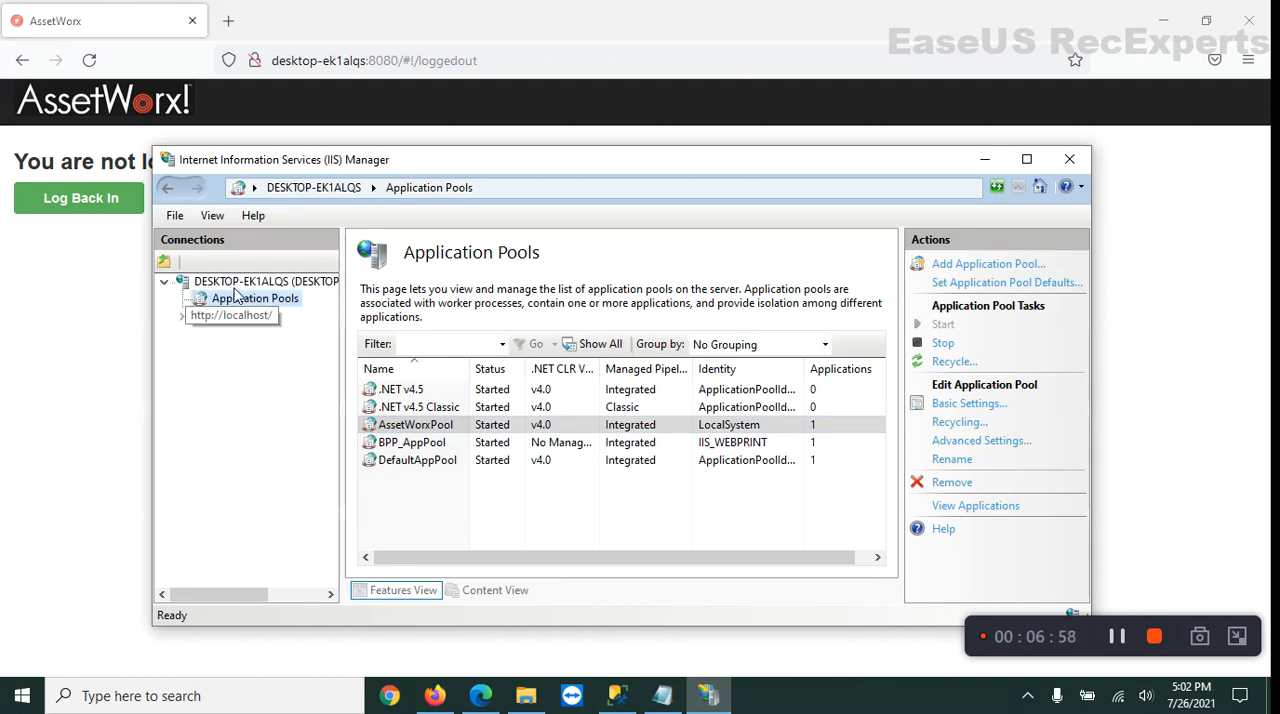
{"action": "left_click", "coordinate": [182, 316]}
{"action": "left_click", "coordinate": [254, 334]}
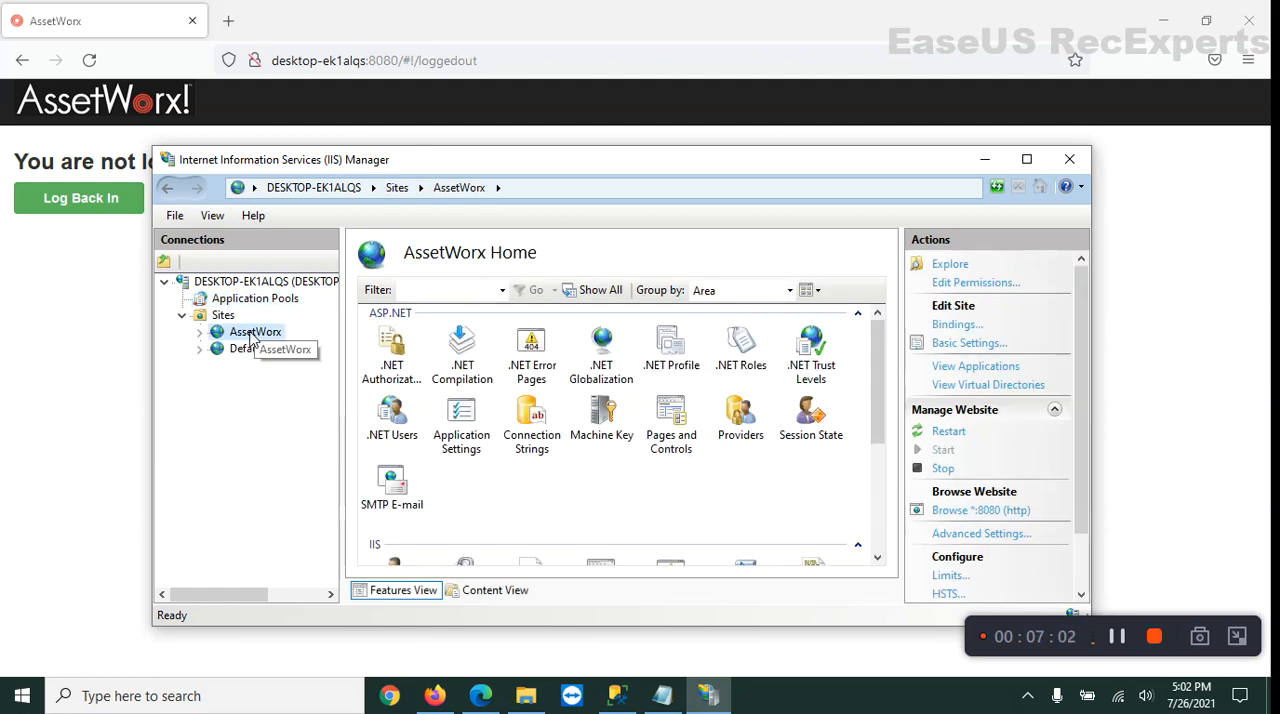
{"action": "left_click", "coordinate": [988, 512]}
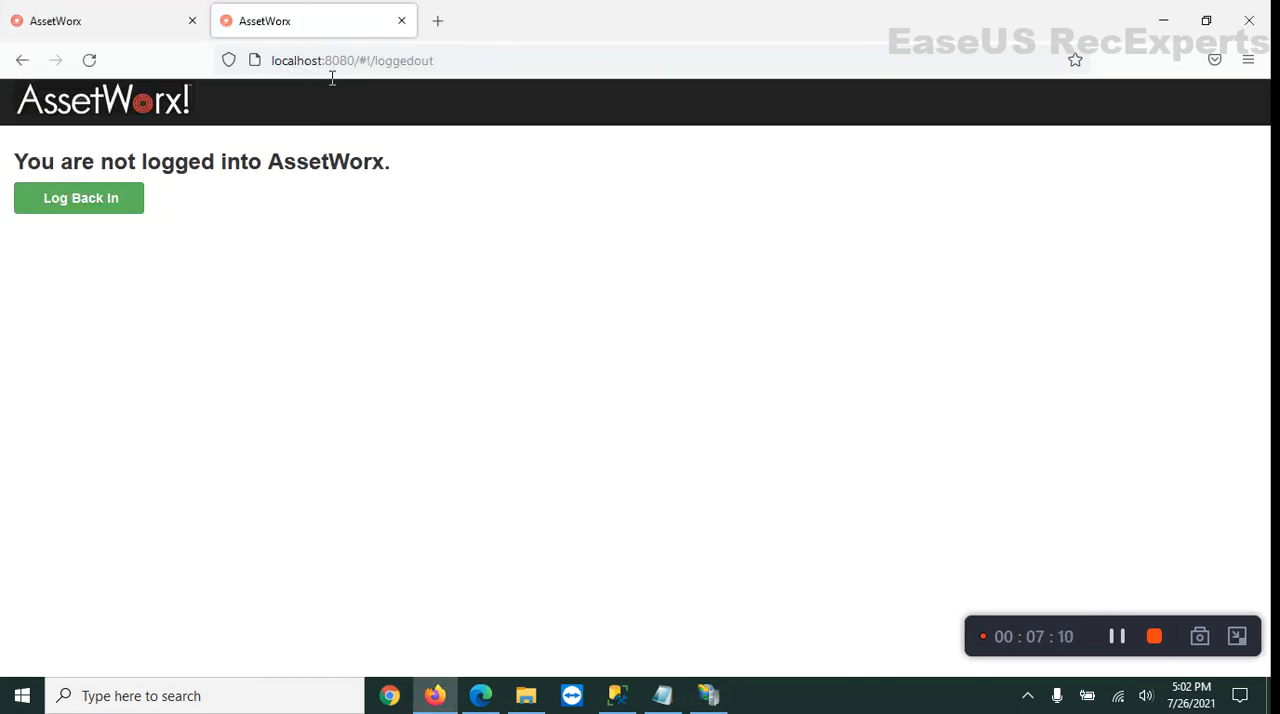
Log back in to AssetWorx with the username admin and the account password, and save the login in the browser.
{"action": "left_click", "coordinate": [87, 205]}
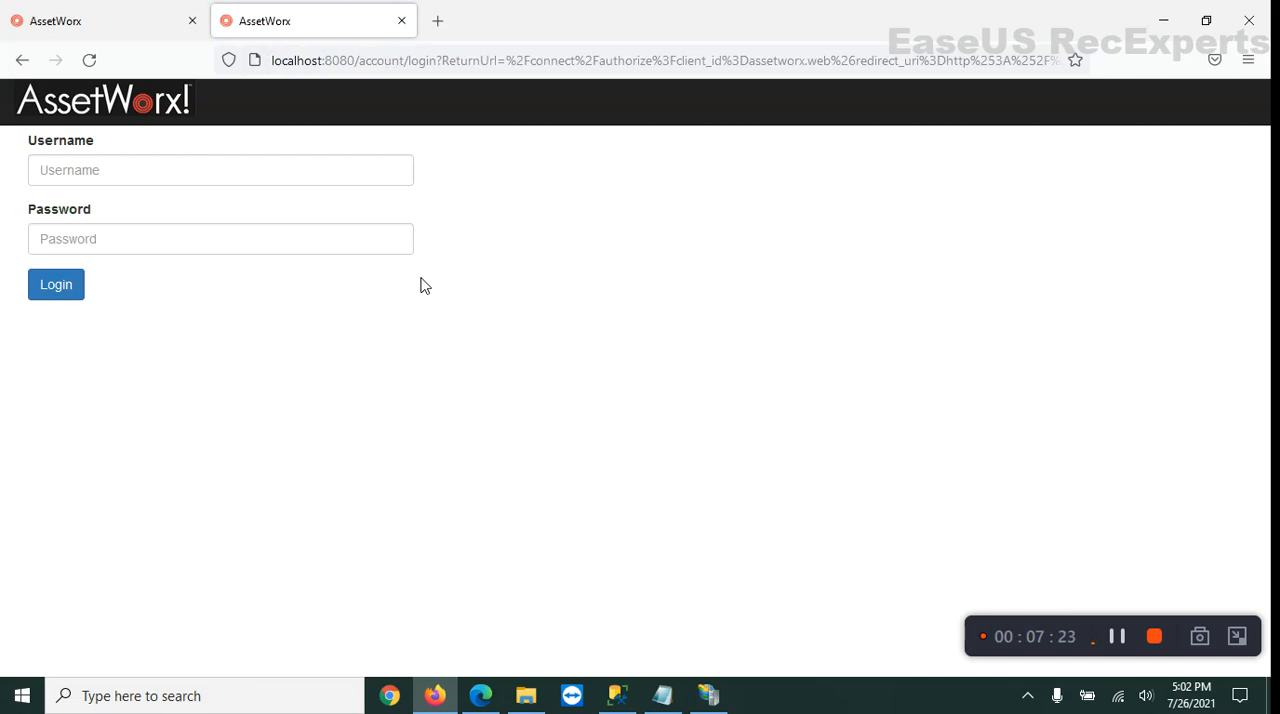
{"action": "left_click", "coordinate": [91, 178]}
{"action": "type", "text": "admin"}
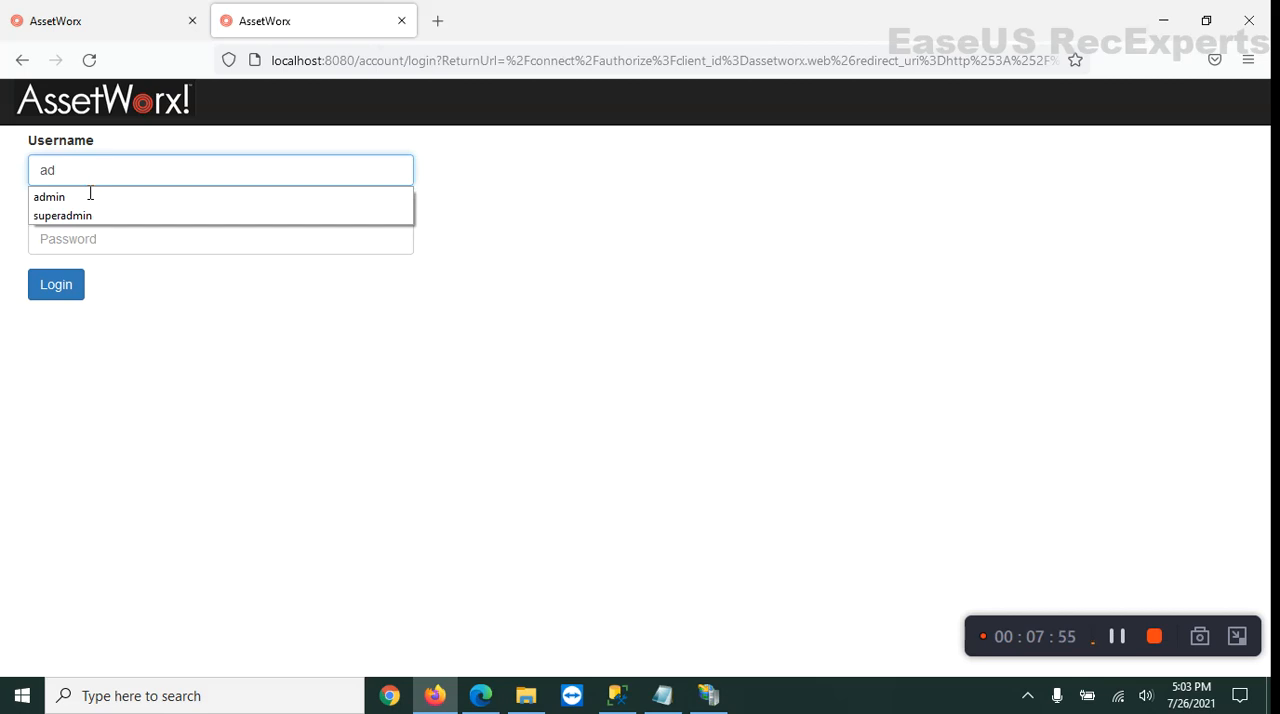
{"action": "key", "text": "Tab"}
{"action": "type", "text": "1234"}
{"action": "key", "text": "Return"}
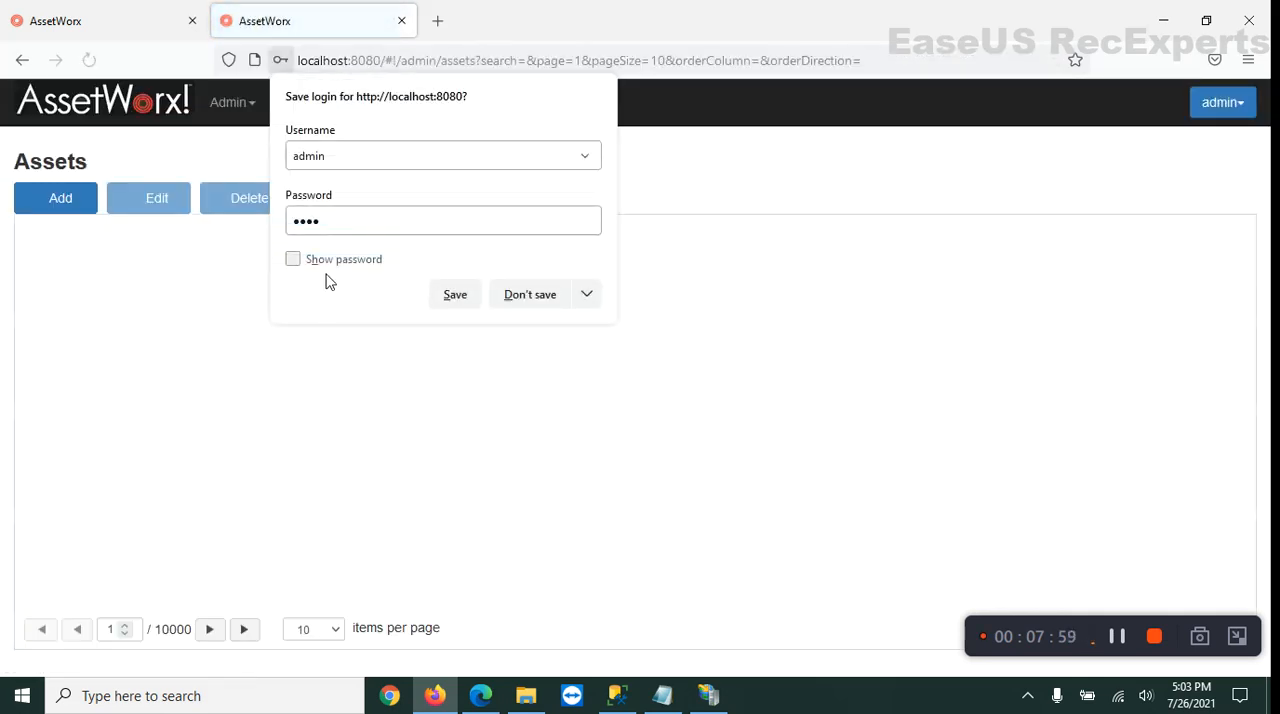
{"action": "left_click", "coordinate": [293, 259]}
{"action": "left_click", "coordinate": [455, 294]}
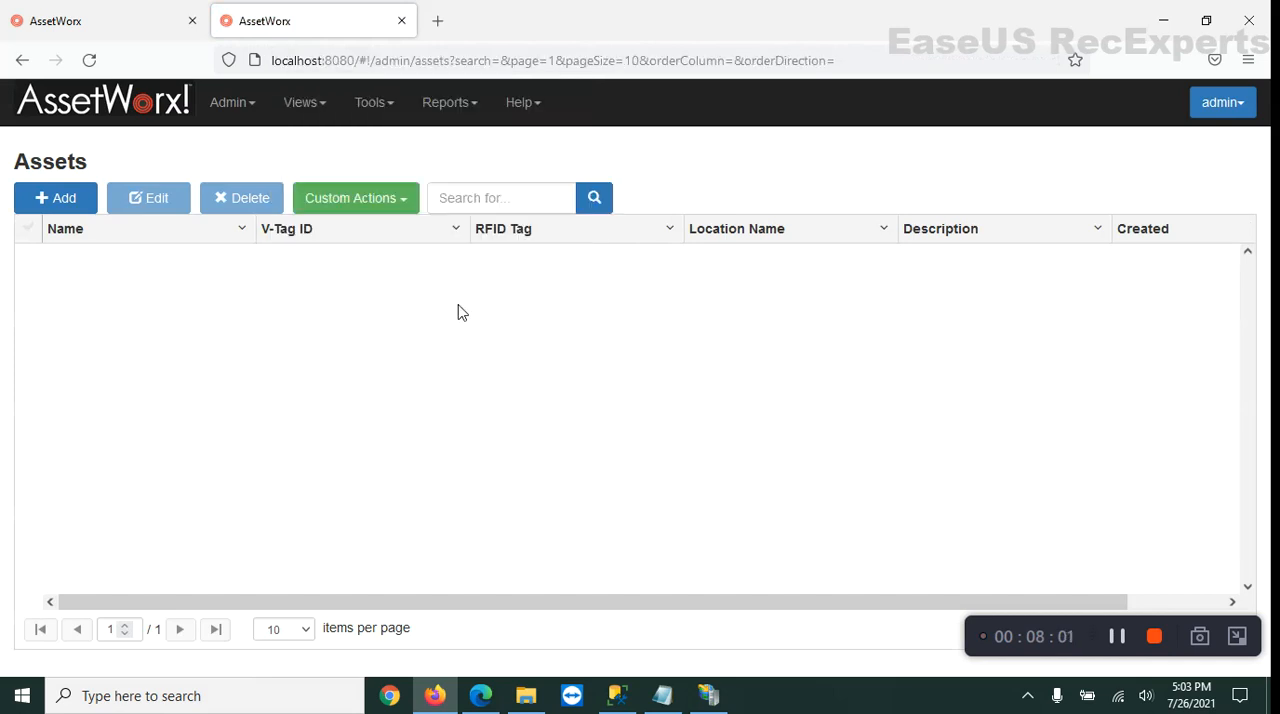
Open the Locations list and look over the other available administration pages.
{"action": "left_click", "coordinate": [247, 105]}
{"action": "left_click", "coordinate": [258, 168]}
{"action": "left_click", "coordinate": [247, 108]}
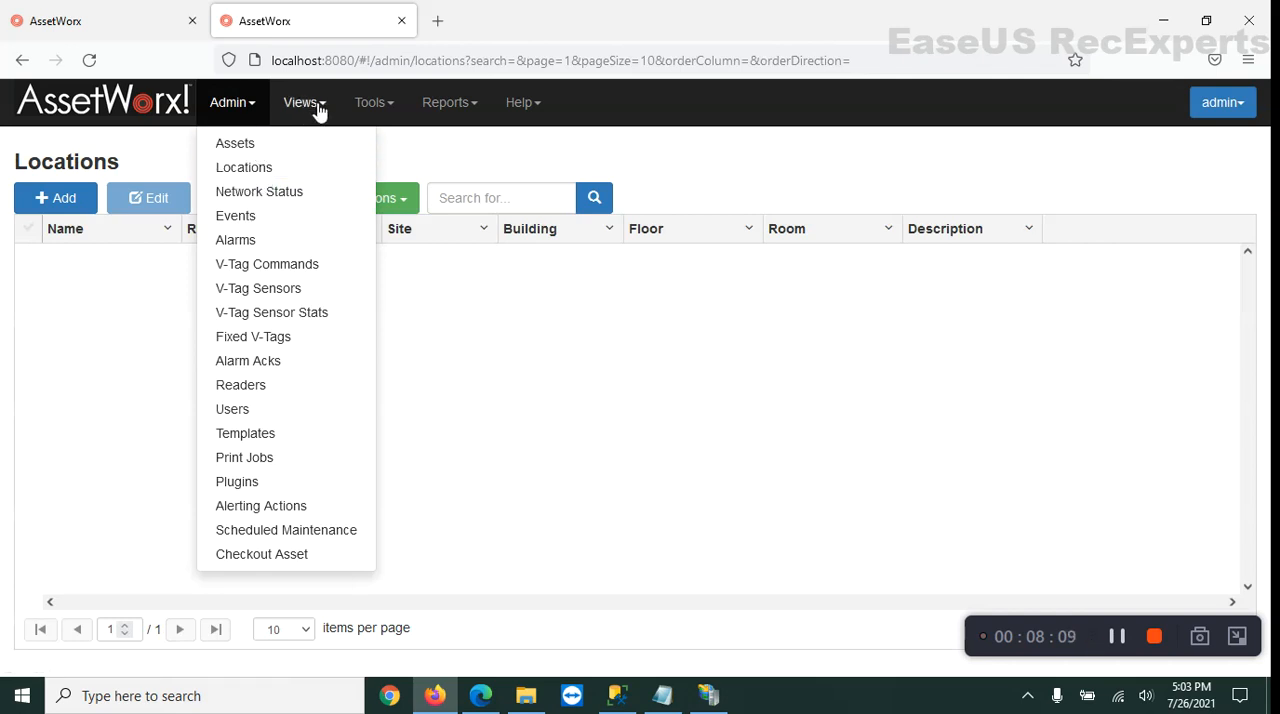
Try to add a company named xyz in the Company Settings of the AssetWorx options.
{"action": "left_click", "coordinate": [381, 108]}
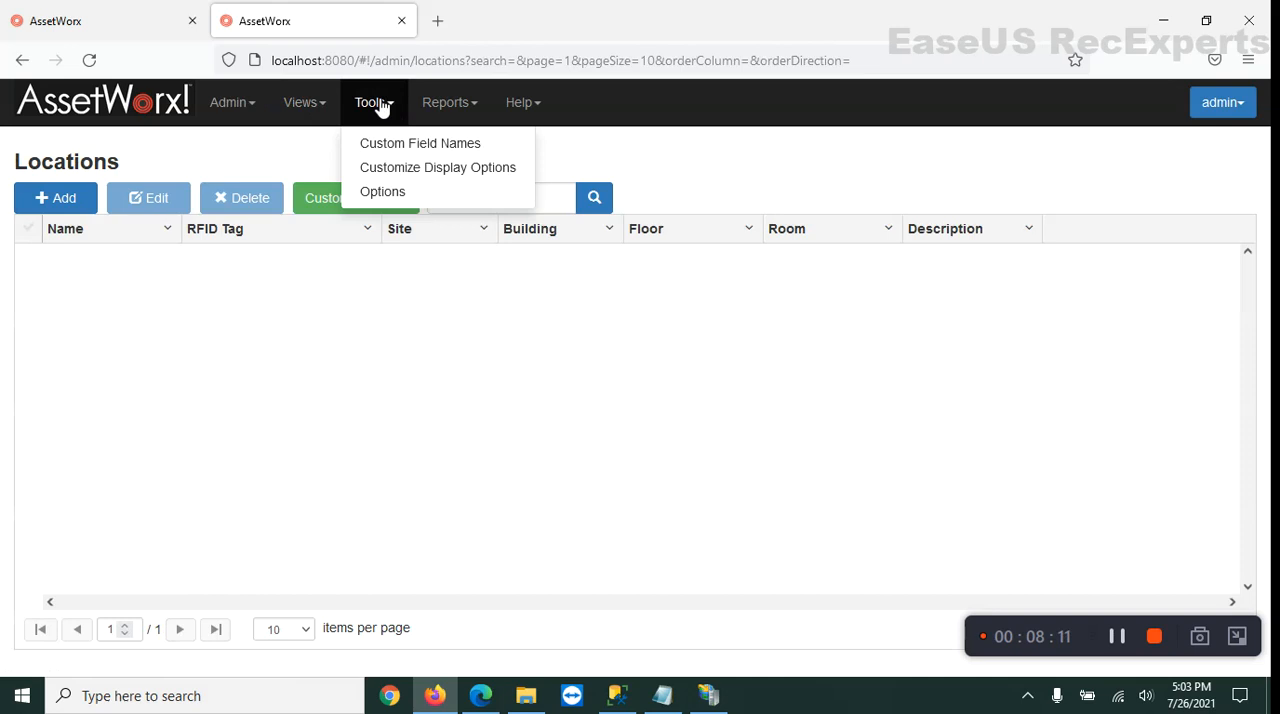
{"action": "left_click", "coordinate": [409, 204]}
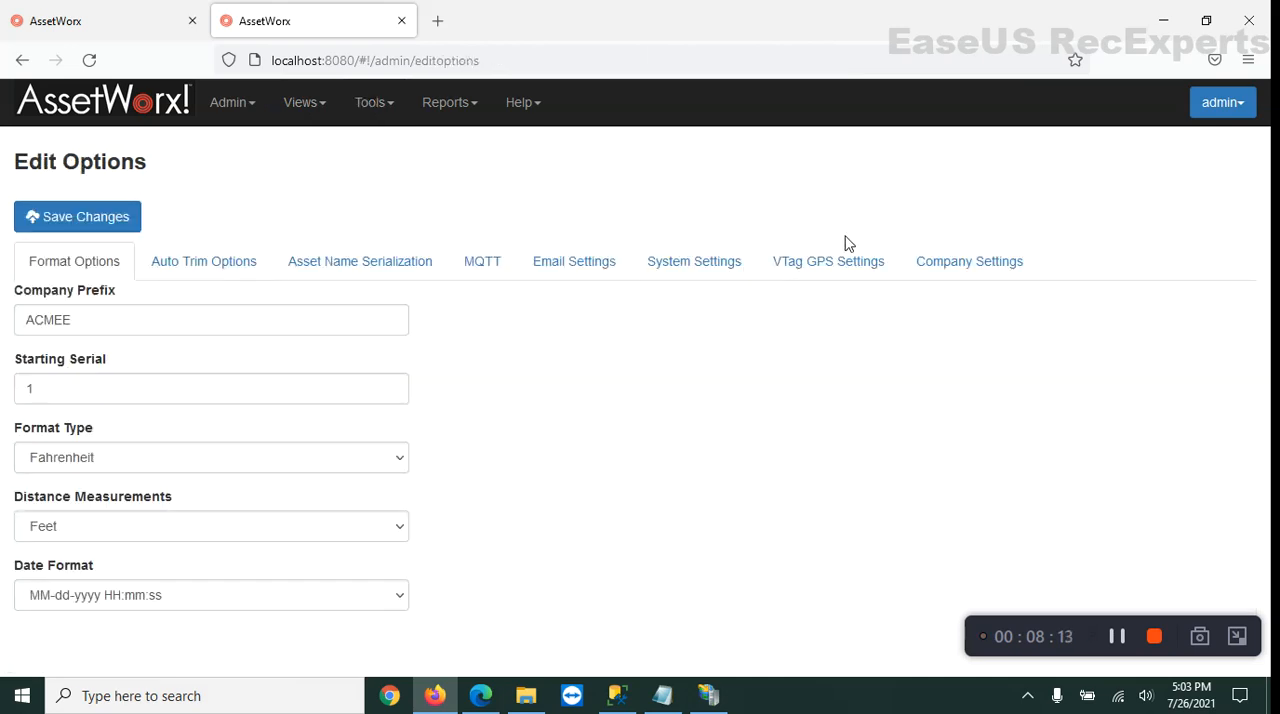
{"action": "left_click", "coordinate": [960, 265]}
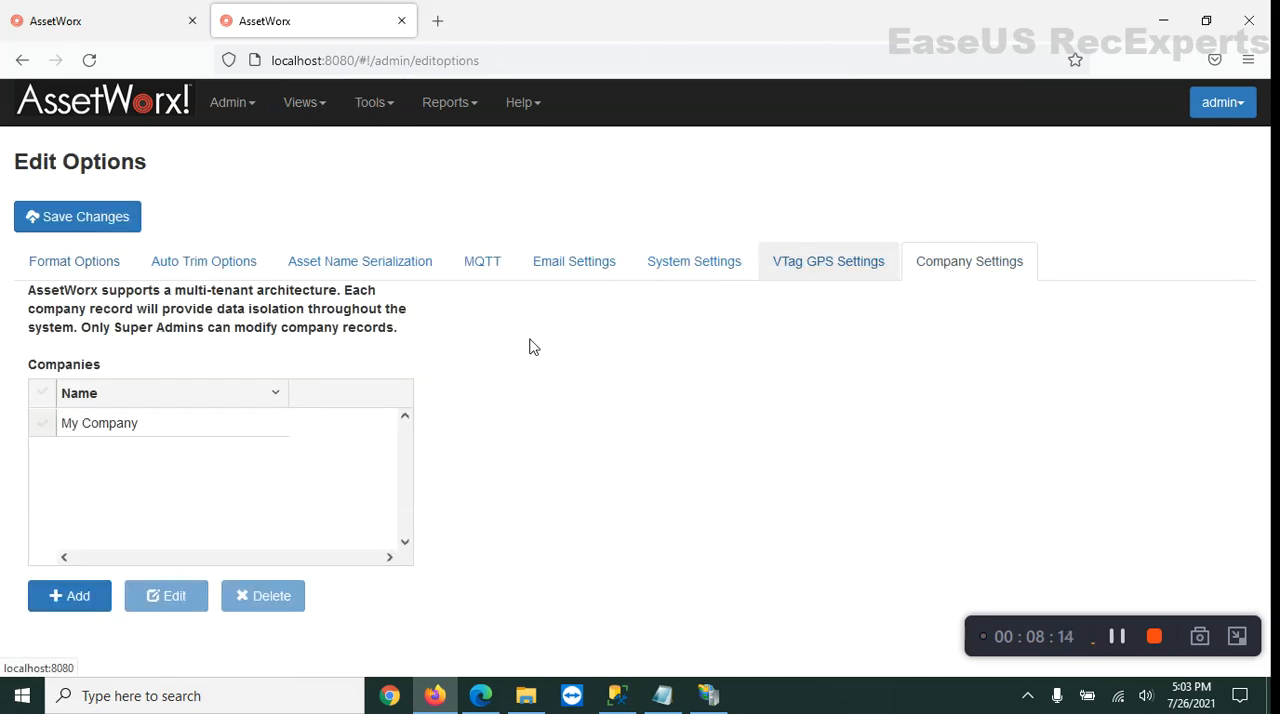
{"action": "left_click", "coordinate": [70, 596]}
{"action": "left_click", "coordinate": [366, 232]}
{"action": "type", "text": "xyz"}
{"action": "left_click", "coordinate": [944, 296]}
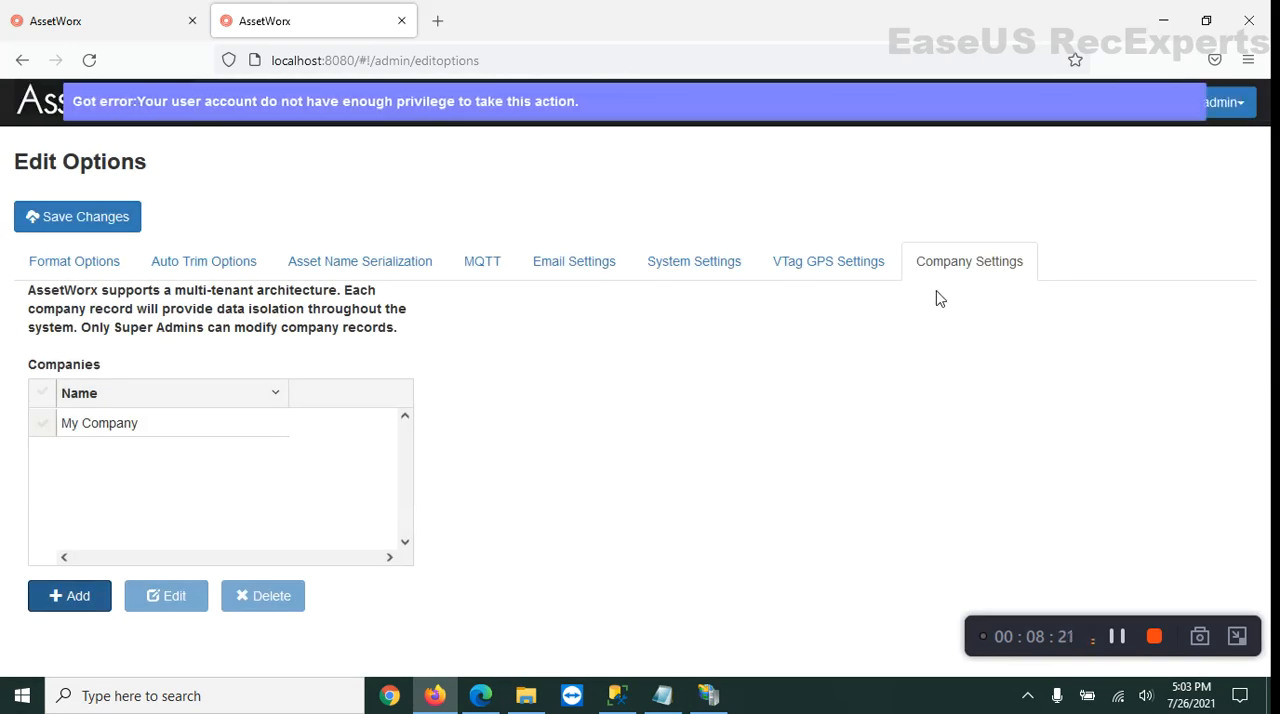
{"action": "left_click", "coordinate": [348, 107]}
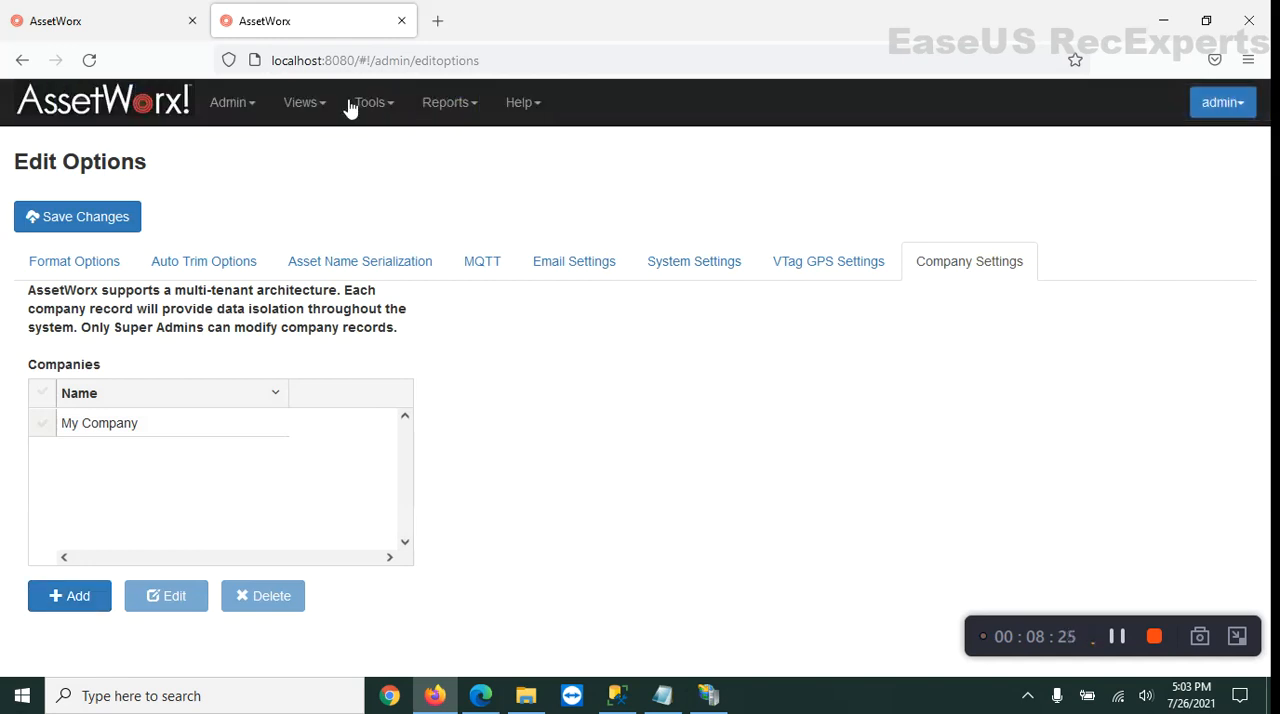